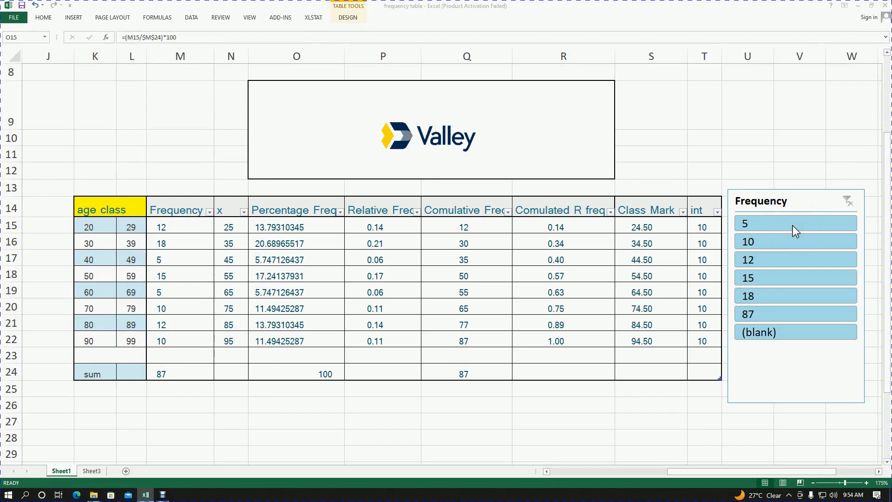
Filter the frequency table with the Frequency slicer by 5, 10, 15 and 18 in turn, and clear the filter.
{"action": "left_click", "coordinate": [786, 224]}
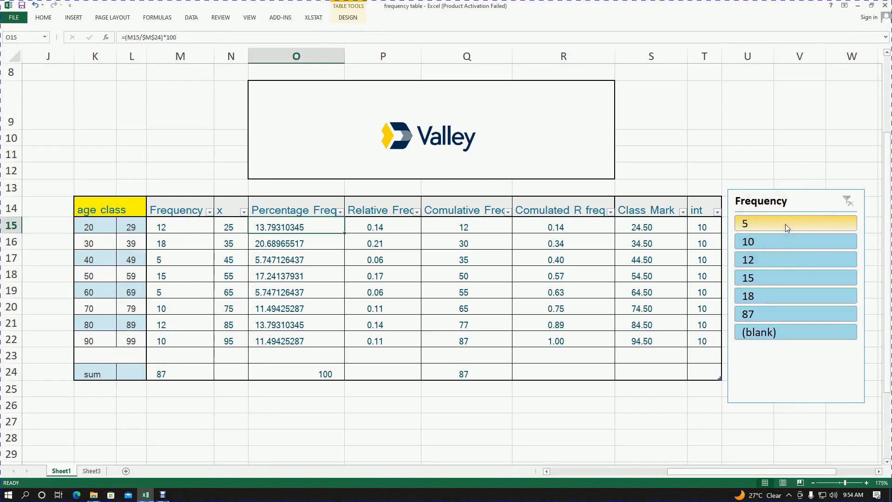
{"action": "left_click", "coordinate": [785, 224]}
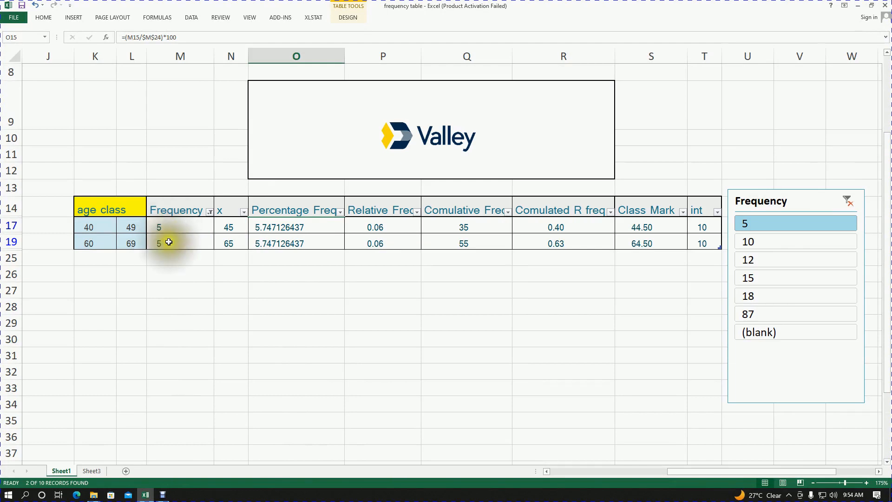
{"action": "left_click", "coordinate": [762, 247]}
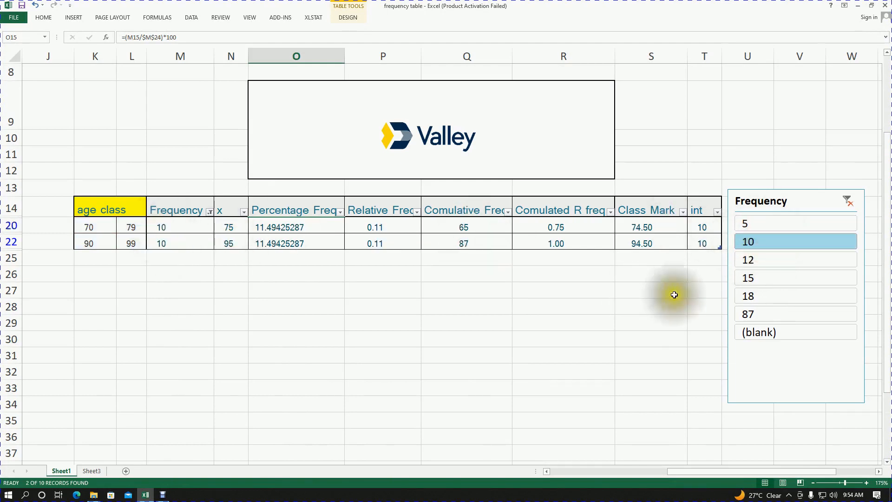
{"action": "left_click", "coordinate": [754, 277]}
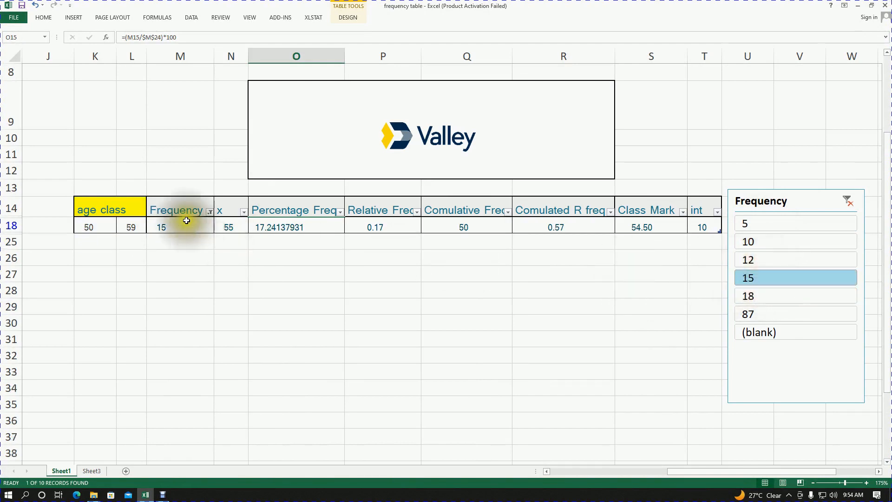
{"action": "left_click", "coordinate": [768, 301]}
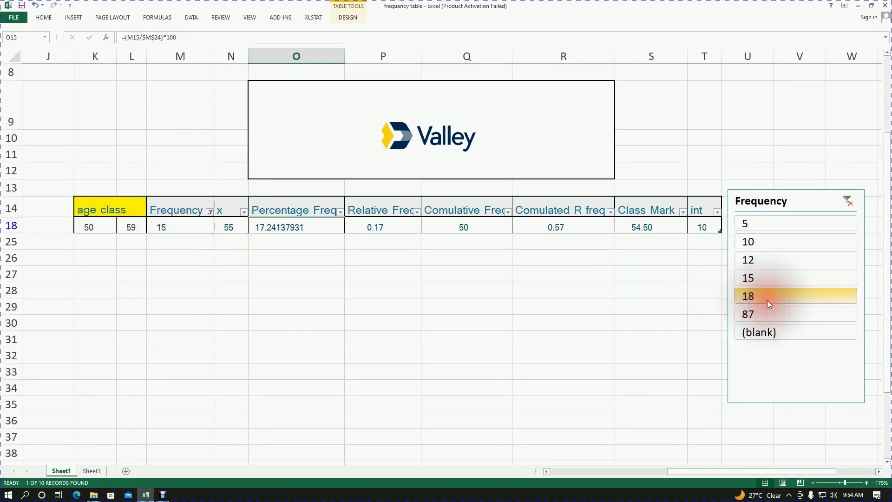
{"action": "left_click", "coordinate": [849, 204]}
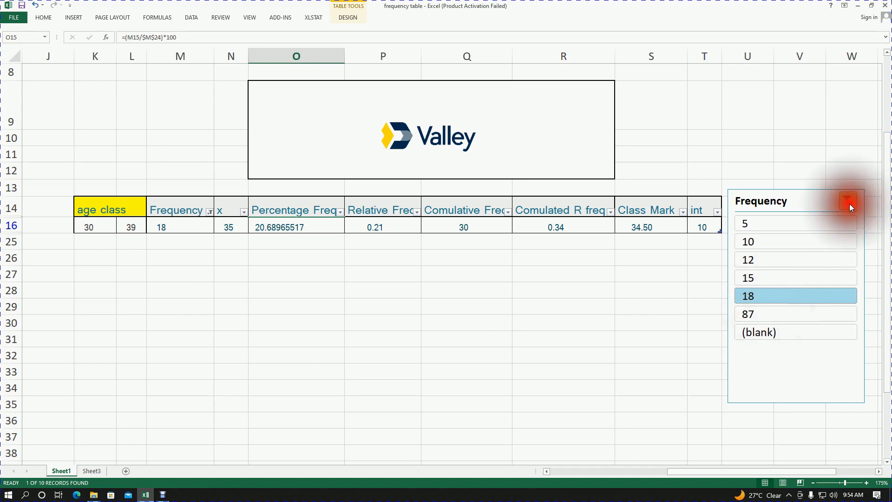
Go to Sheet3 and examine the unfinished table's column headings, its age classes and its frequency values.
{"action": "left_click", "coordinate": [91, 471]}
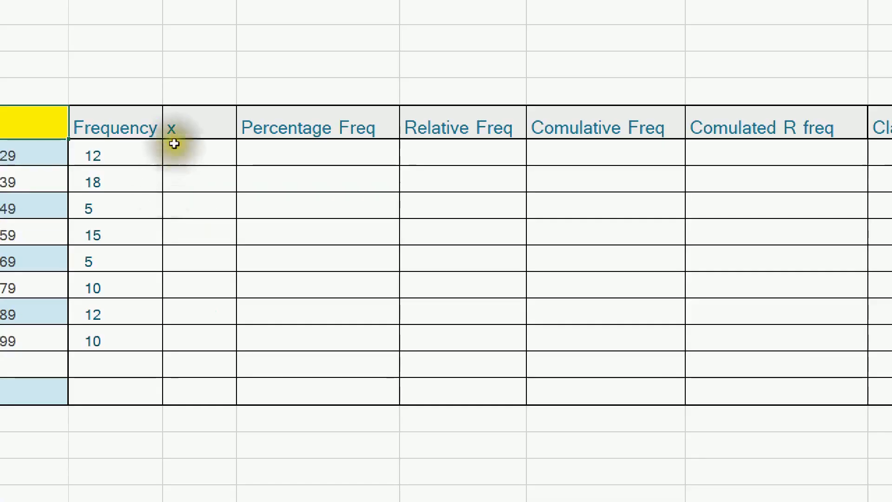
{"action": "left_click", "coordinate": [269, 171]}
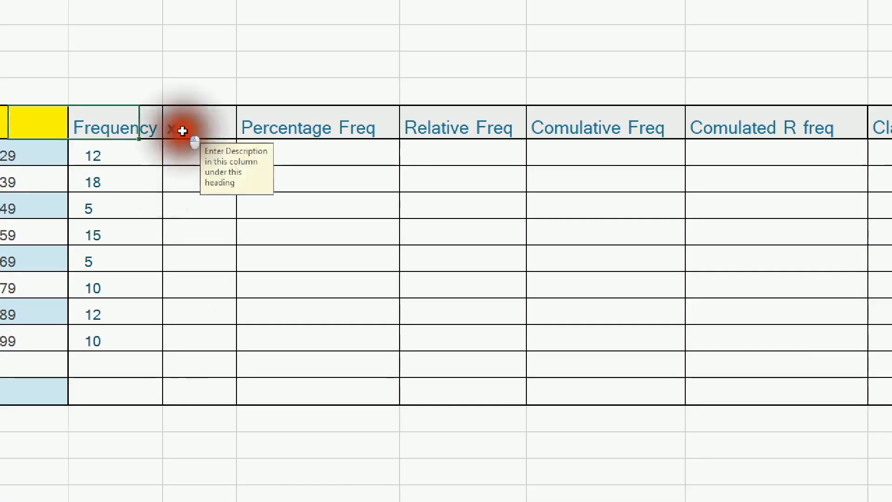
{"action": "left_click", "coordinate": [338, 120]}
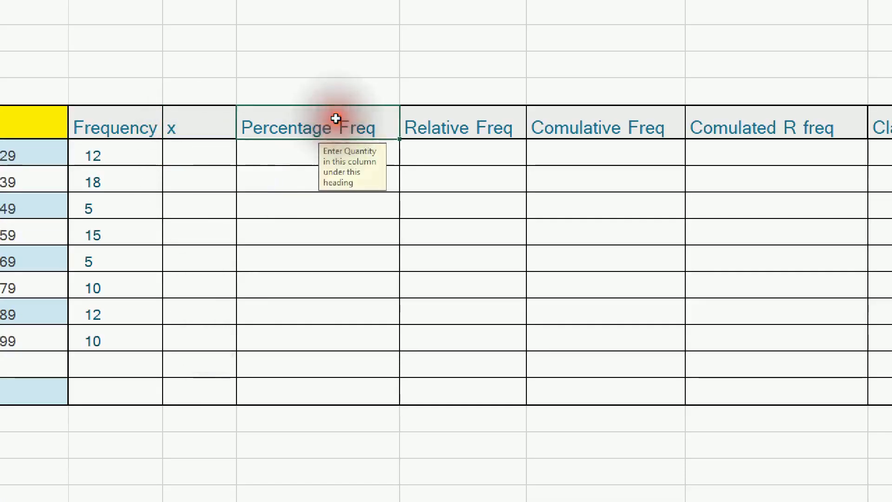
{"action": "left_click", "coordinate": [486, 127]}
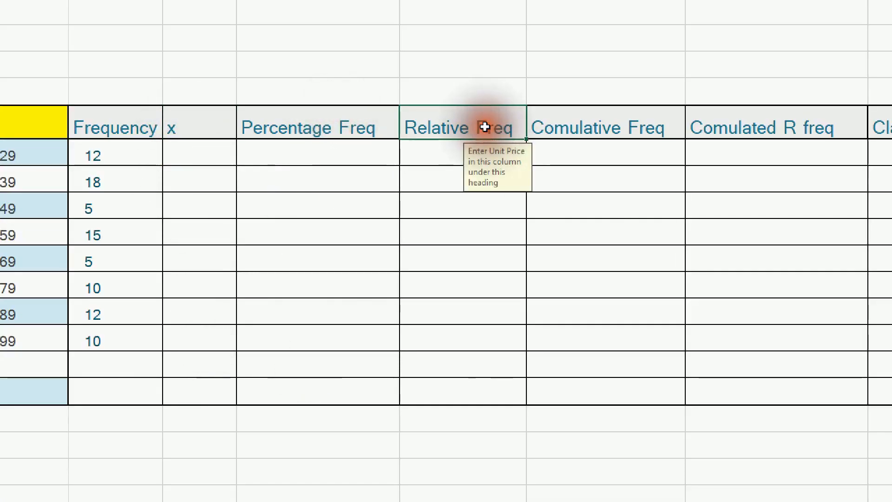
{"action": "left_click", "coordinate": [584, 132]}
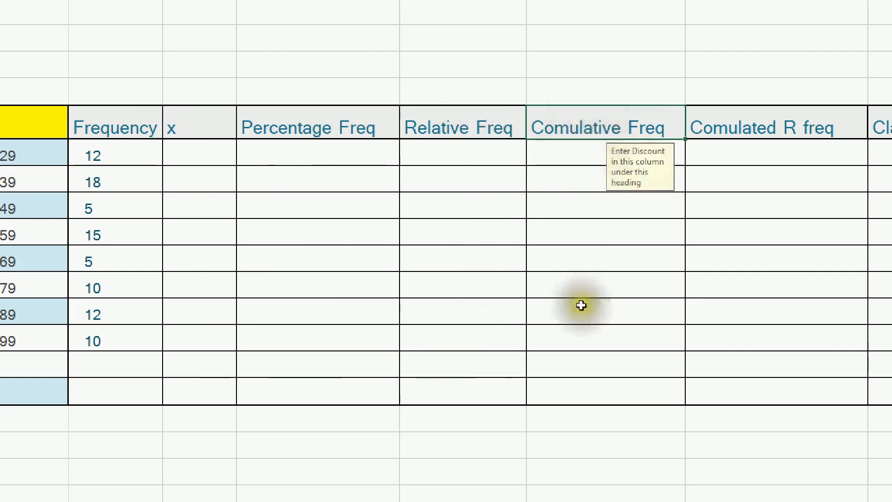
{"action": "left_click", "coordinate": [762, 130]}
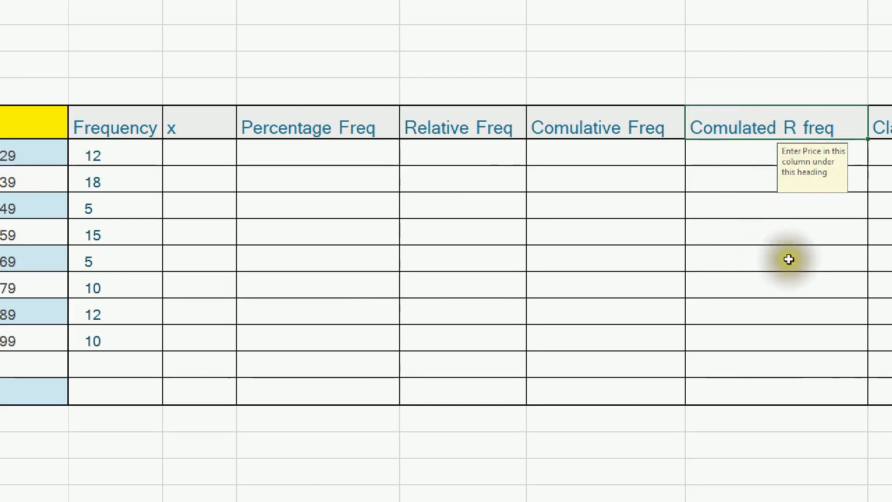
{"action": "scroll", "coordinate": [781, 134], "scroll_direction": "right", "scroll_amount": 2}
{"action": "left_click", "coordinate": [774, 130]}
{"action": "left_click", "coordinate": [847, 132]}
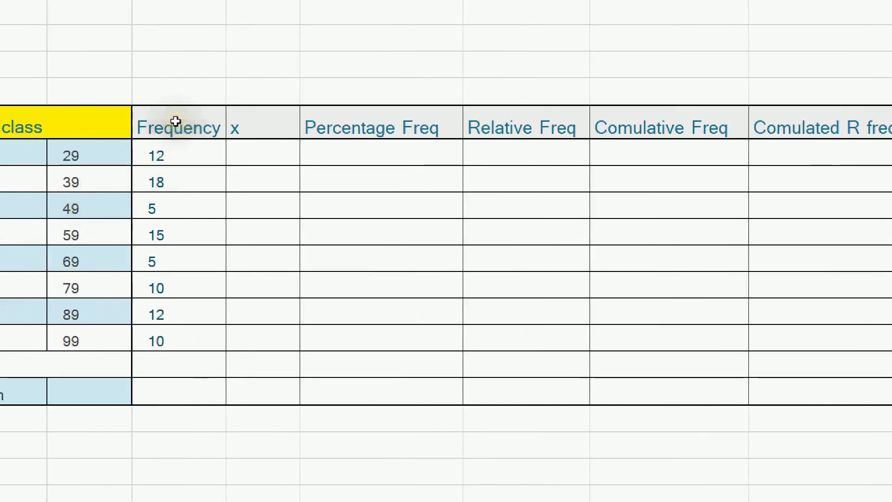
{"action": "left_click_drag", "start_coordinate": [176, 121], "coordinate": [182, 336]}
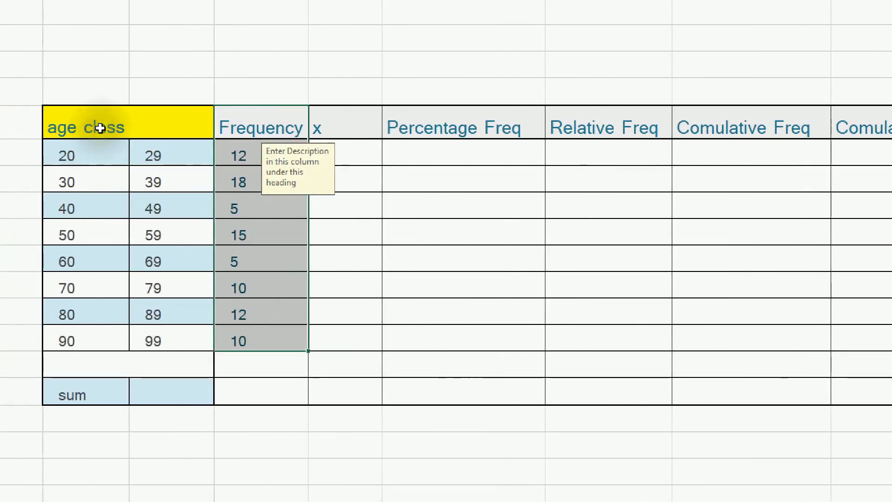
{"action": "left_click", "coordinate": [23, 127]}
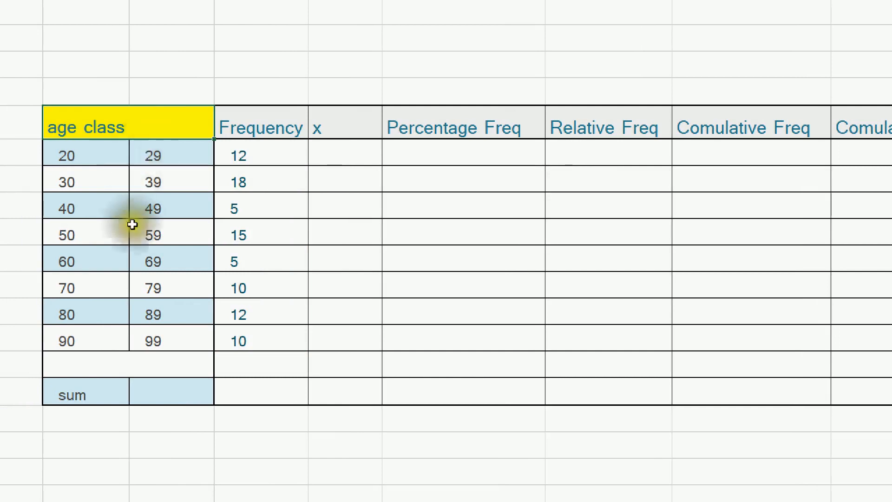
Total the frequencies in the sum row with a SUM formula over H17:H24.
{"action": "left_click", "coordinate": [225, 391]}
{"action": "left_click", "coordinate": [257, 389]}
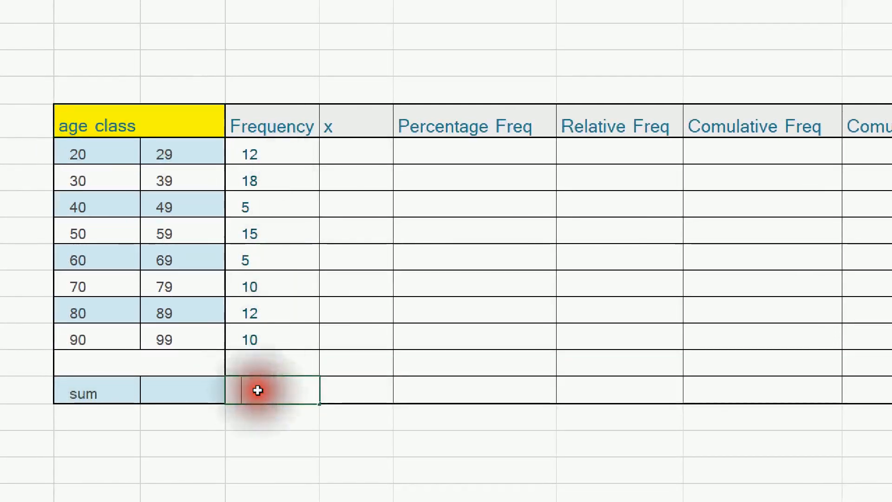
{"action": "type", "text": "="}
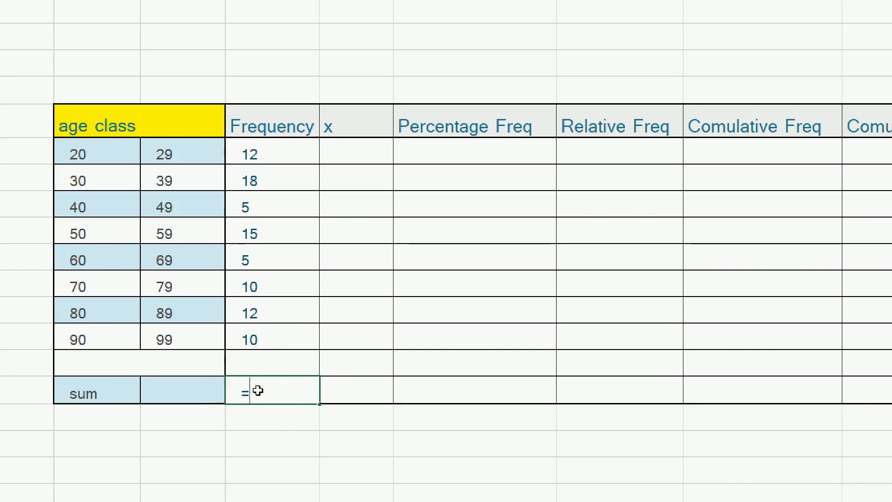
{"action": "type", "text": "sum"}
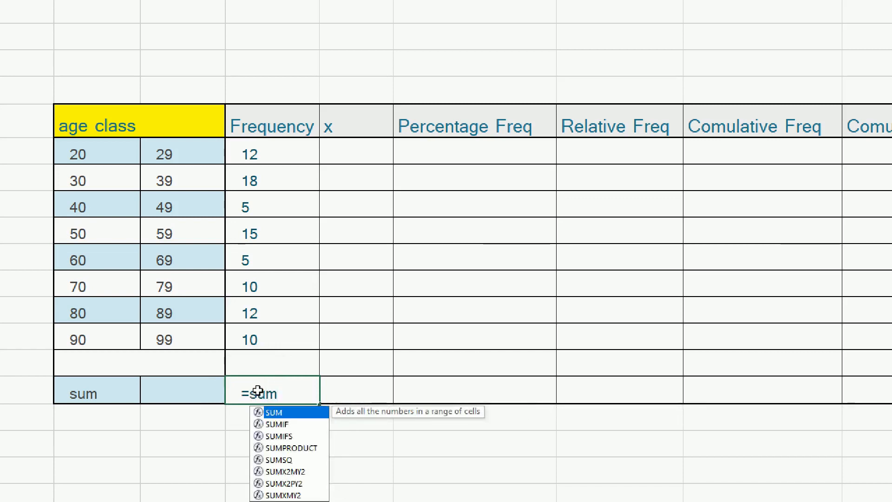
{"action": "type", "text": "("}
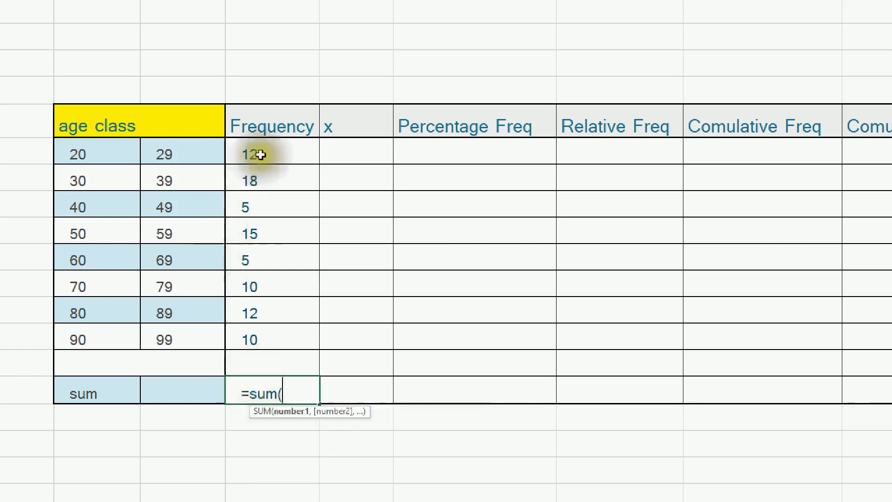
{"action": "left_click_drag", "start_coordinate": [259, 153], "coordinate": [259, 344]}
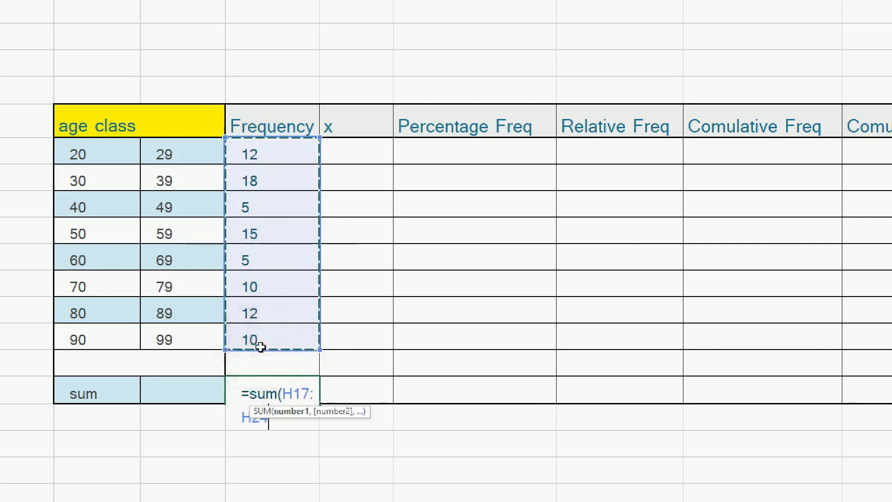
{"action": "type", "text": ")"}
{"action": "key", "text": "Return"}
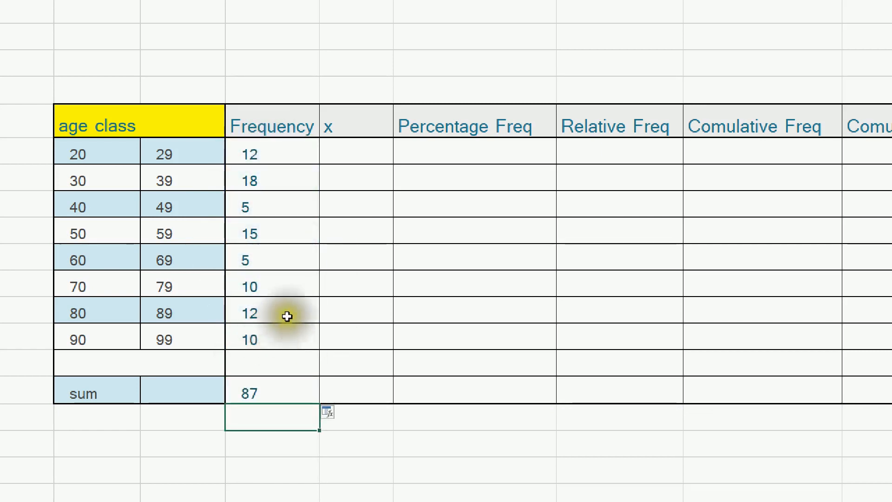
Examine the lower and upper limits of the first age class that the x value is based on.
{"action": "left_click", "coordinate": [346, 148]}
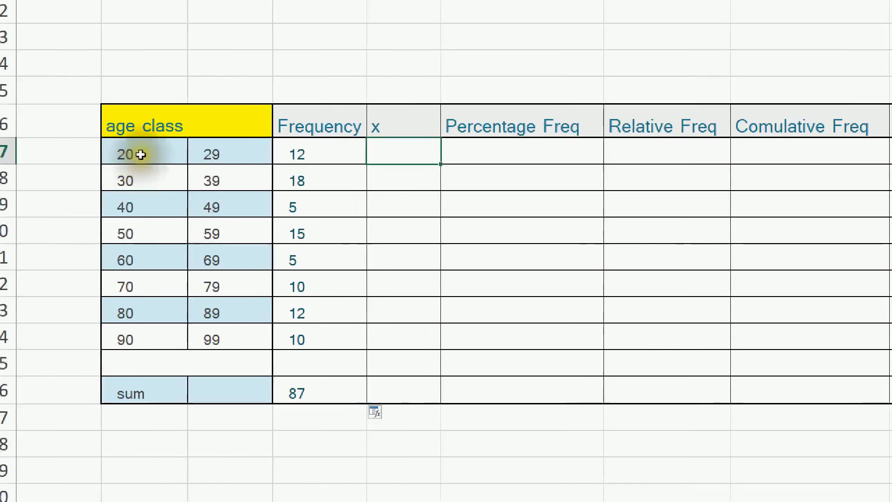
{"action": "left_click", "coordinate": [159, 122]}
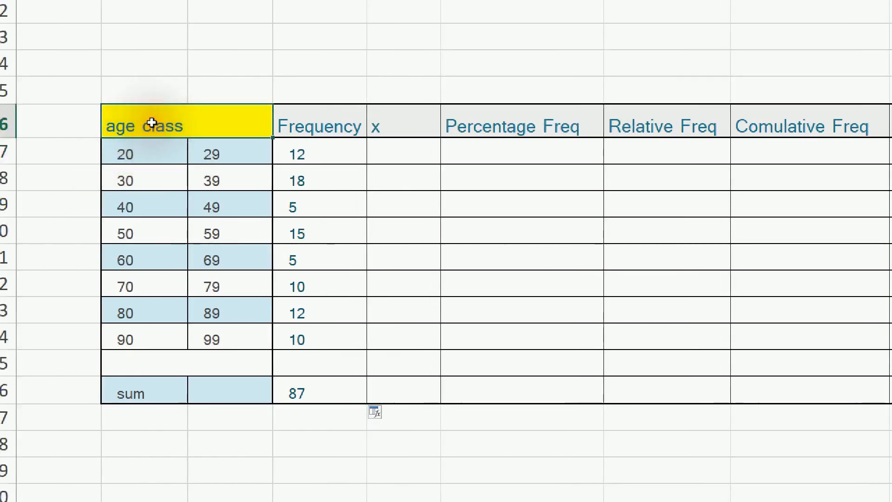
{"action": "left_click", "coordinate": [145, 153]}
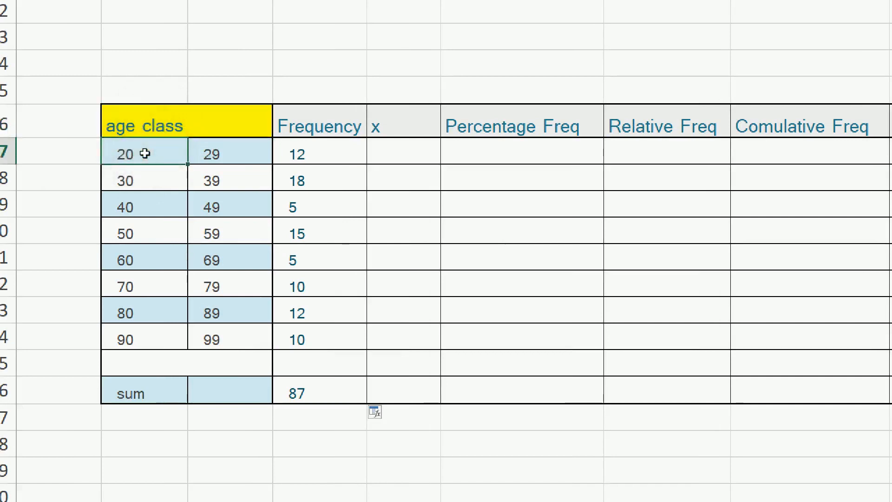
{"action": "left_click", "coordinate": [226, 158]}
{"action": "left_click", "coordinate": [135, 159]}
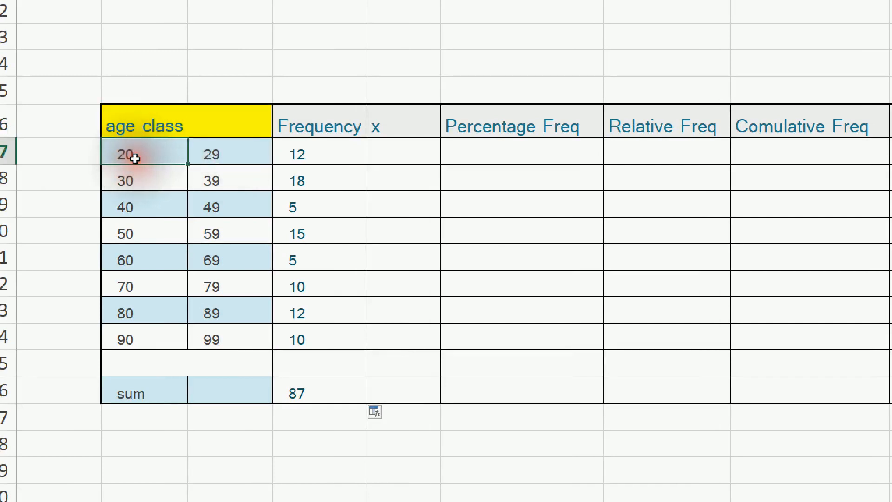
{"action": "left_click", "coordinate": [229, 154]}
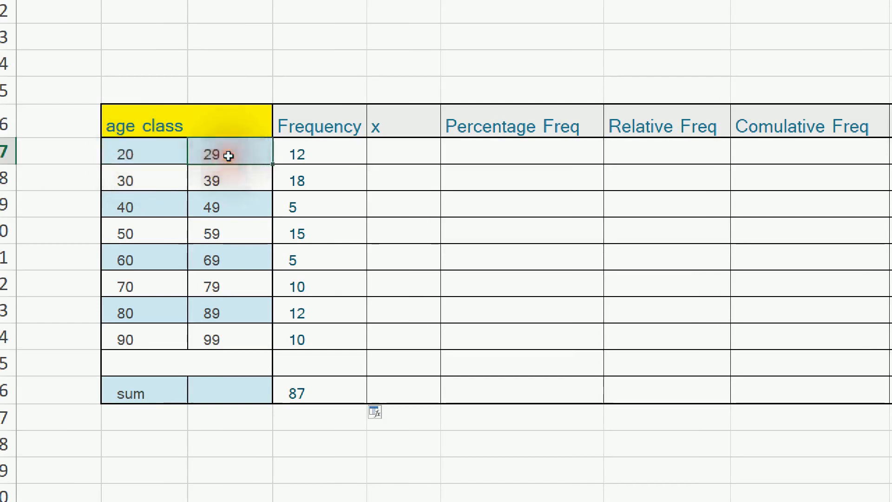
{"action": "left_click", "coordinate": [132, 155]}
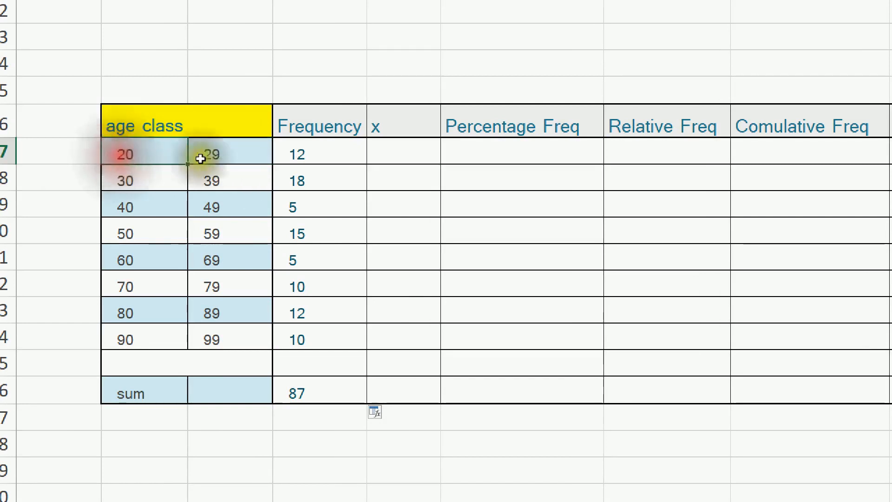
{"action": "left_click", "coordinate": [202, 156]}
Calculate the first class's midpoint in the x column, cell I17, with the formula =(f17+g17)/2.
{"action": "left_click", "coordinate": [393, 148]}
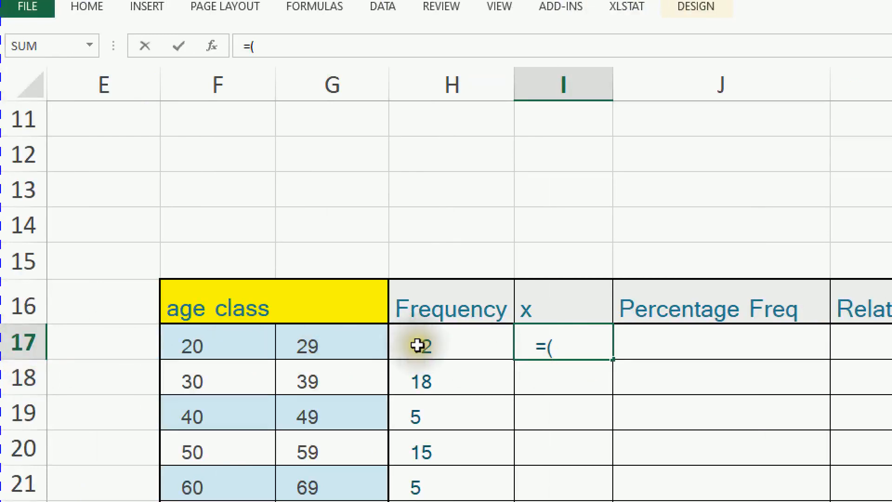
{"action": "type", "text": "f17"}
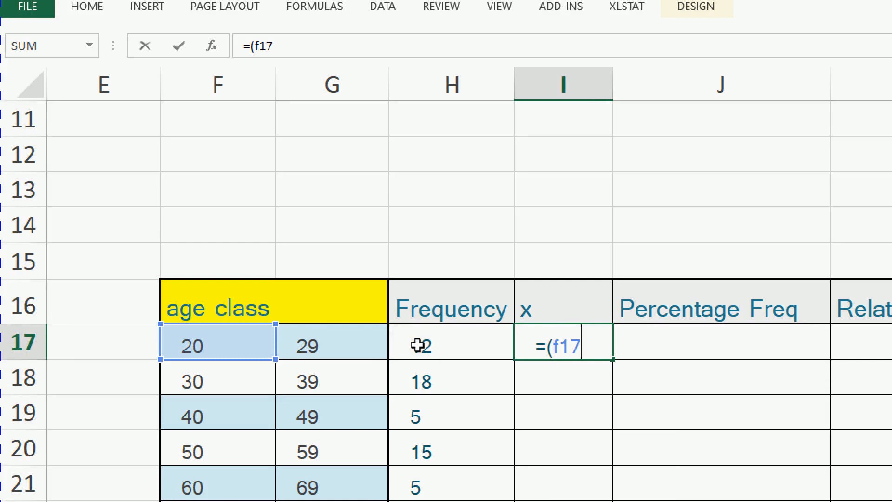
{"action": "type", "text": "+g17)/2"}
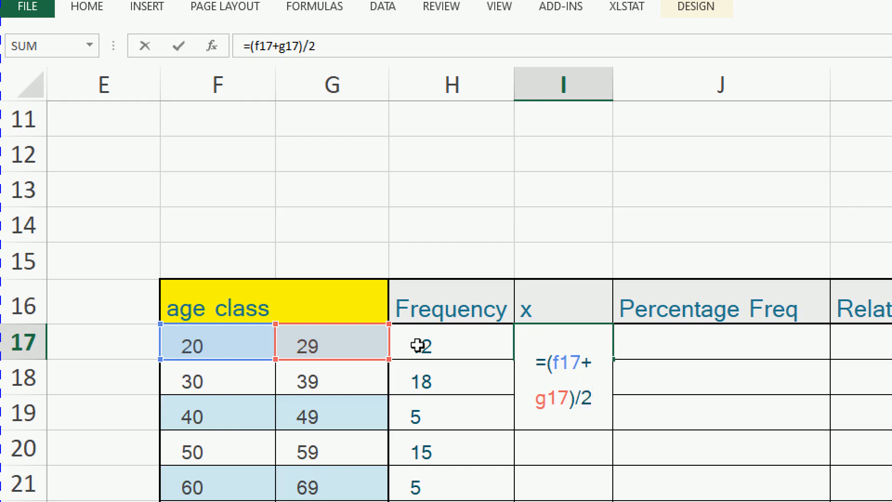
{"action": "key", "text": "Return"}
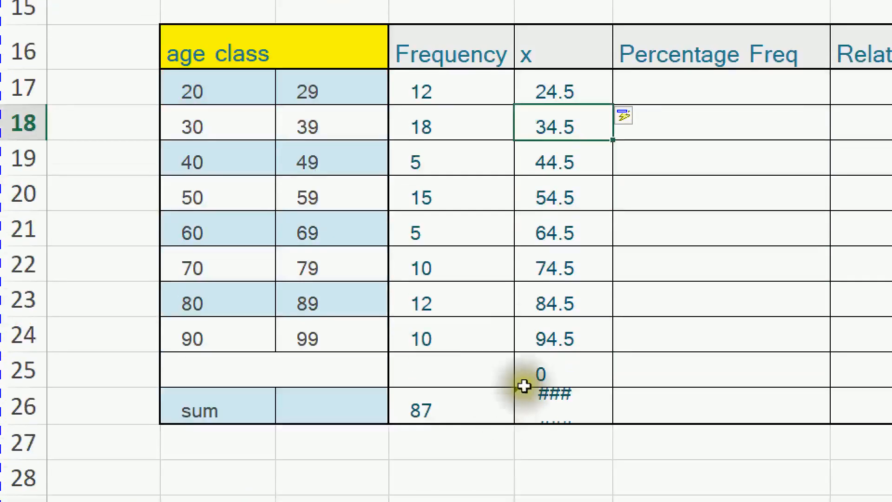
Clear the automatically filled x cells in the blank row and the sum row, I25 and I26.
{"action": "left_click", "coordinate": [559, 372]}
{"action": "key", "text": "Delete"}
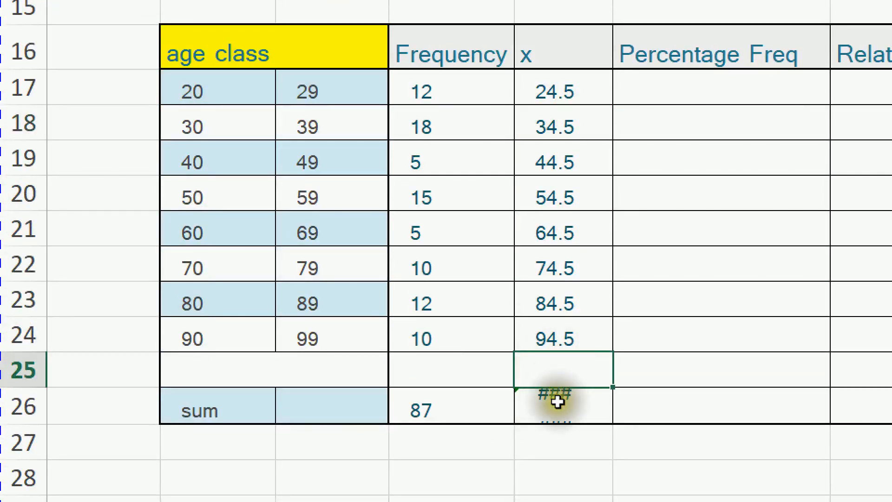
{"action": "left_click", "coordinate": [558, 402]}
{"action": "key", "text": "Delete"}
Clear the x values in I18 to I24, keeping the first class's midpoint, and select that midpoint cell.
{"action": "left_click", "coordinate": [582, 96]}
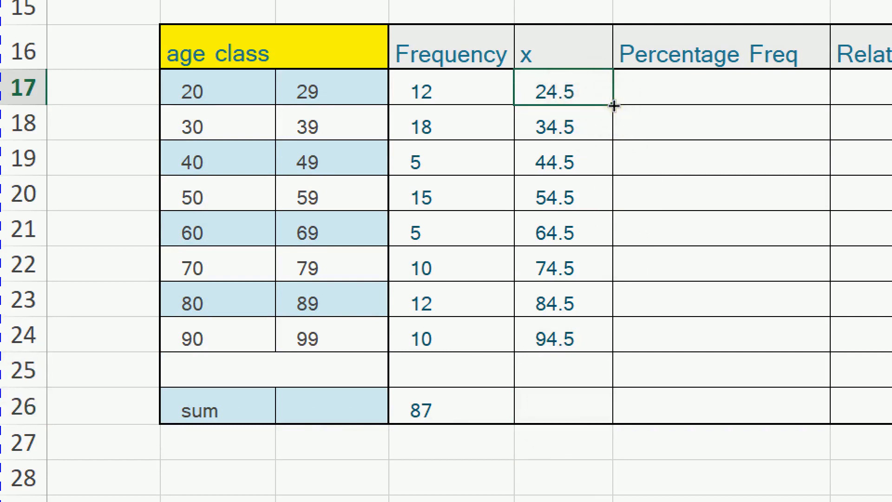
{"action": "left_click_drag", "start_coordinate": [553, 125], "coordinate": [554, 342]}
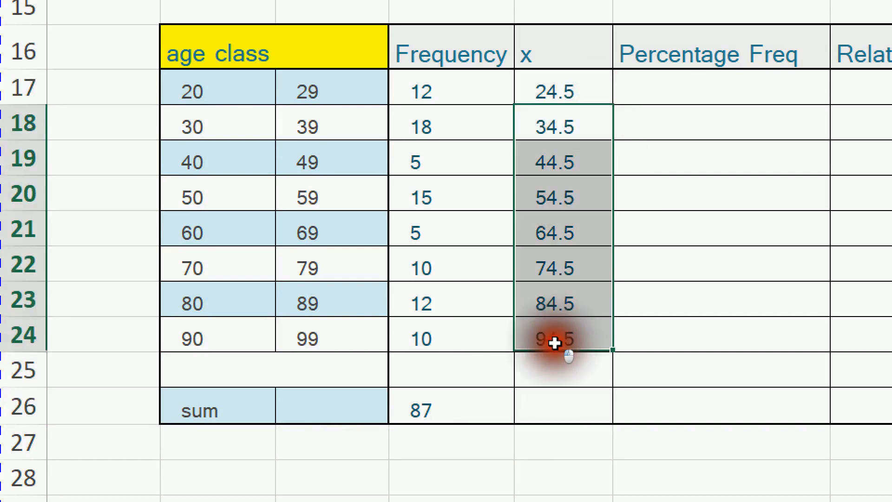
{"action": "key", "text": "Delete"}
{"action": "left_click", "coordinate": [598, 96]}
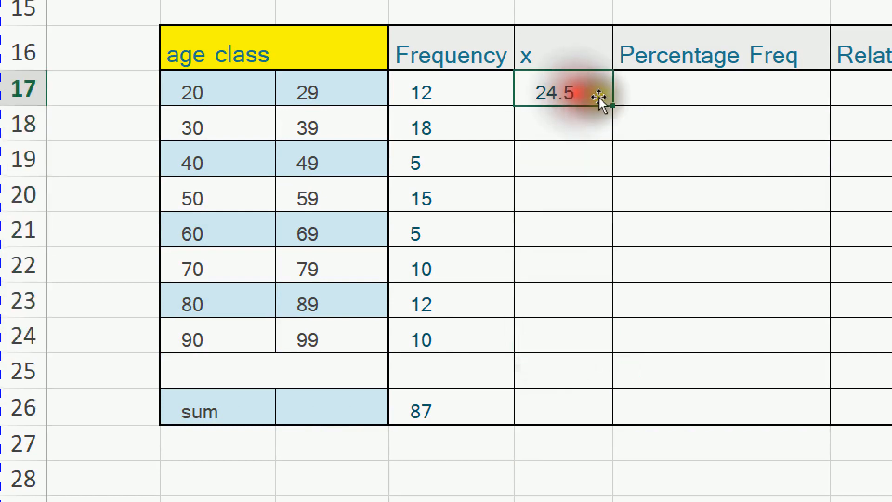
Fill the midpoint formula from I17 down the x column to I24 and review the filled cells.
{"action": "left_click_drag", "start_coordinate": [615, 107], "coordinate": [618, 345]}
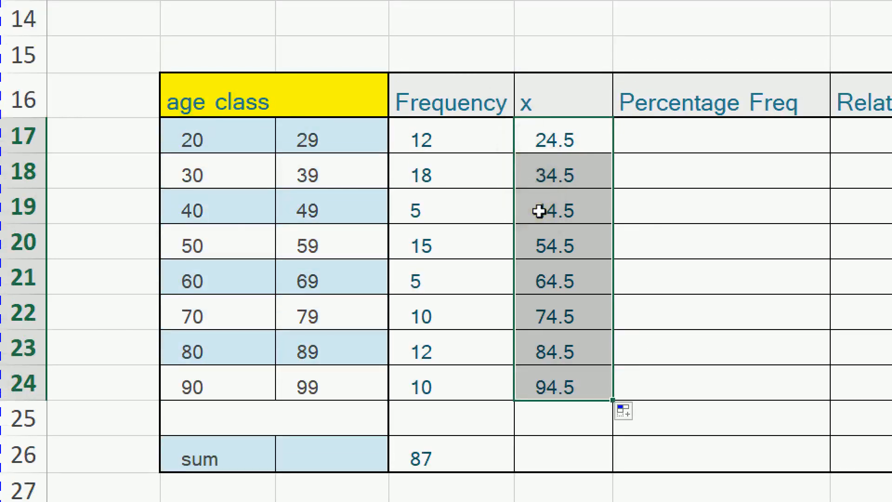
{"action": "key", "text": "Up"}
{"action": "key", "text": "Down"}
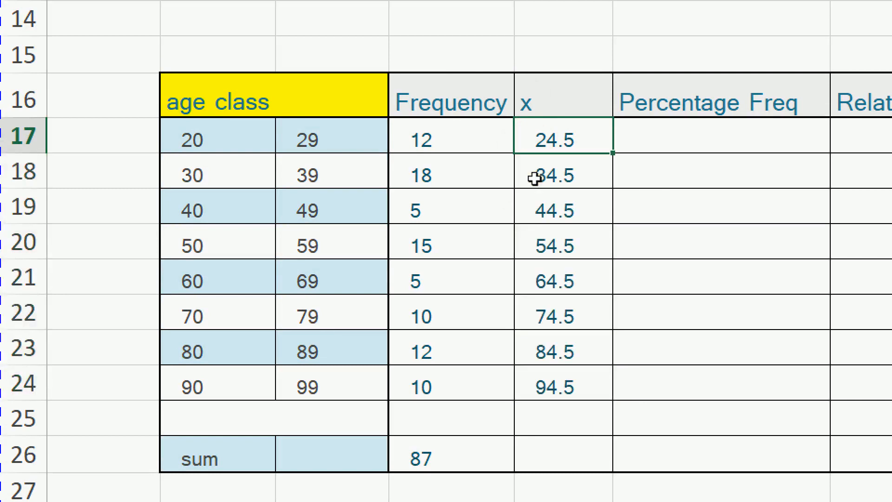
{"action": "key", "text": "Down"}
{"action": "key", "text": "ctrl+shift+Down"}
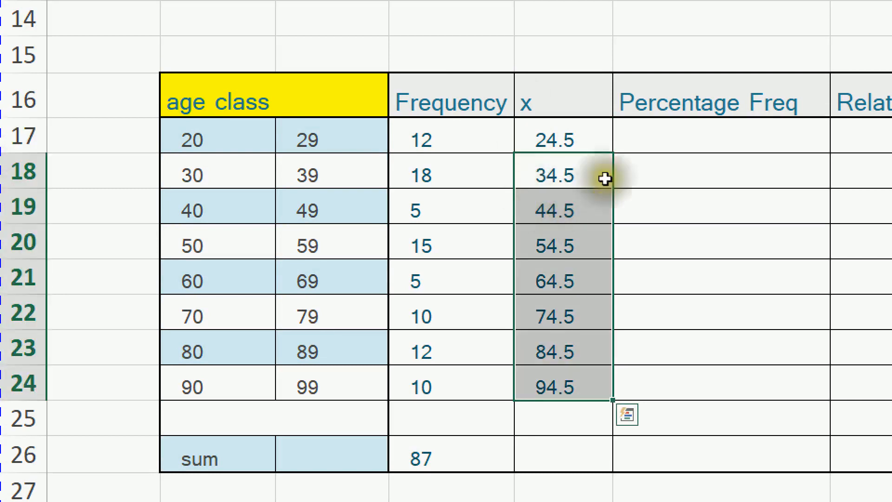
Examine the first class's frequency and the frequency sum that the percentage frequency is based on.
{"action": "left_click", "coordinate": [686, 135]}
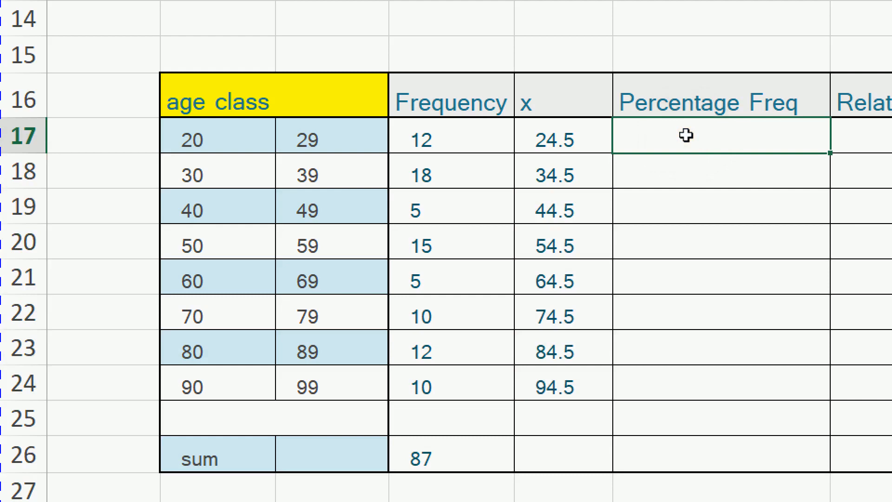
{"action": "left_click", "coordinate": [439, 140]}
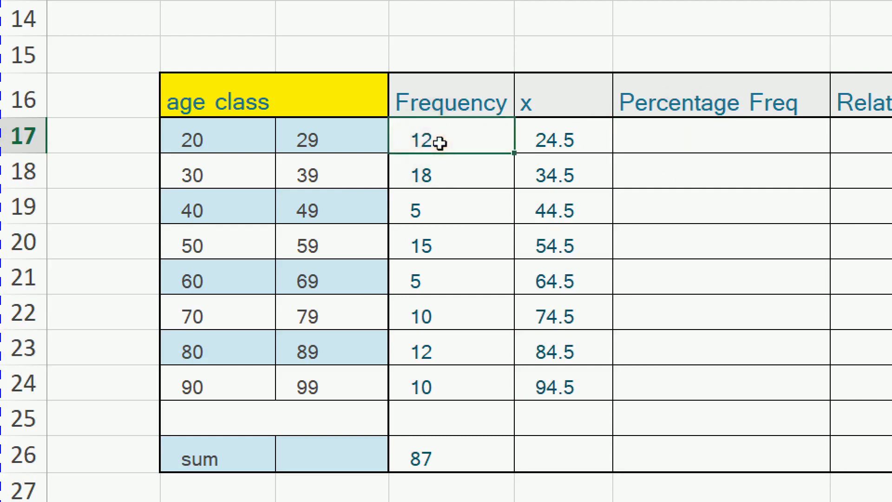
{"action": "scroll", "coordinate": [434, 408], "scroll_direction": "down", "scroll_amount": 1}
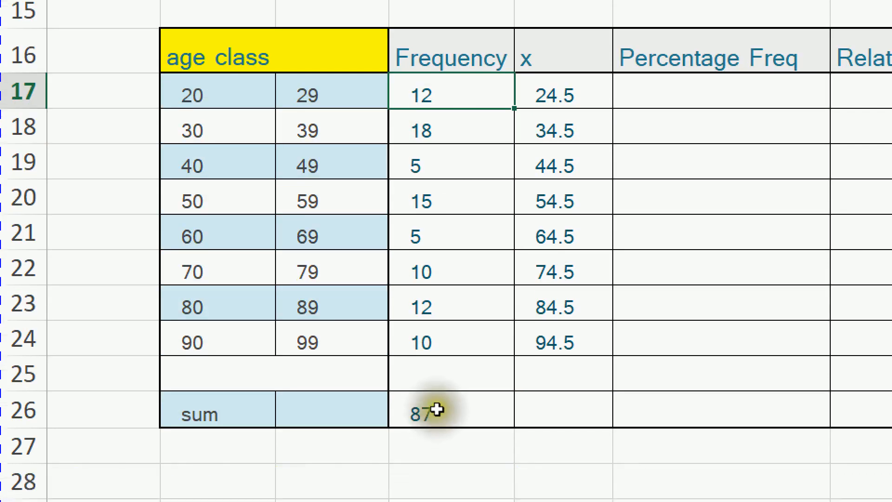
{"action": "left_click", "coordinate": [437, 409]}
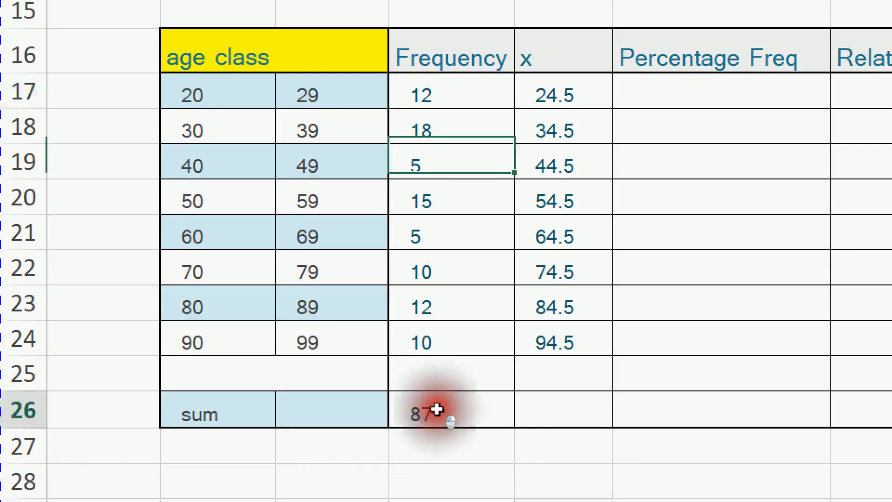
{"action": "scroll", "coordinate": [771, 80], "scroll_direction": "up", "scroll_amount": 1}
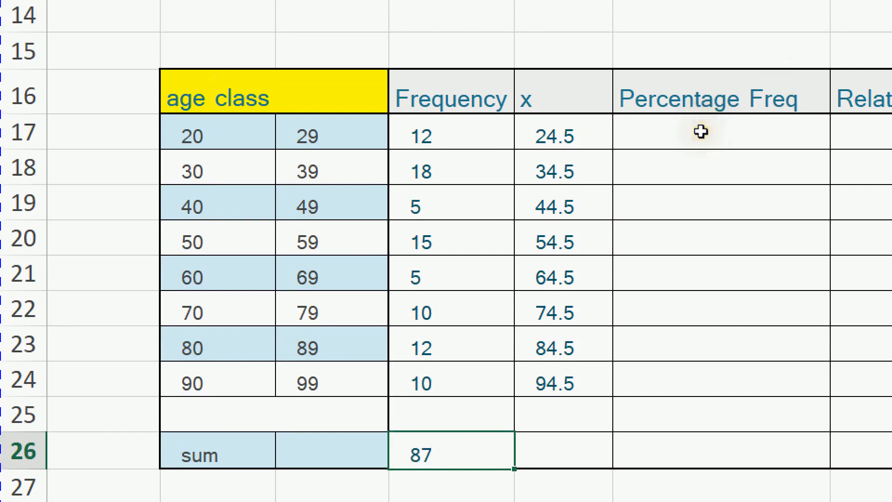
Calculate the first class's percentage frequency in J17 with the formula =(h17/$H$26)*100.
{"action": "left_click", "coordinate": [702, 131]}
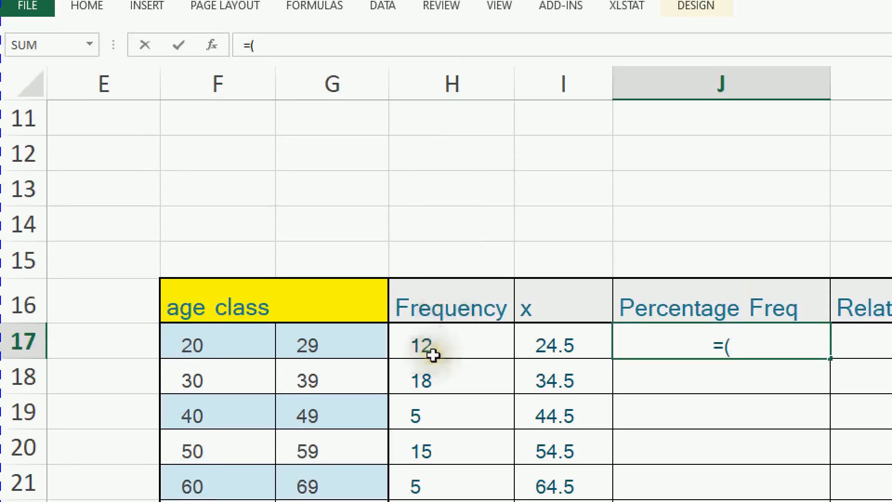
{"action": "type", "text": "h1"}
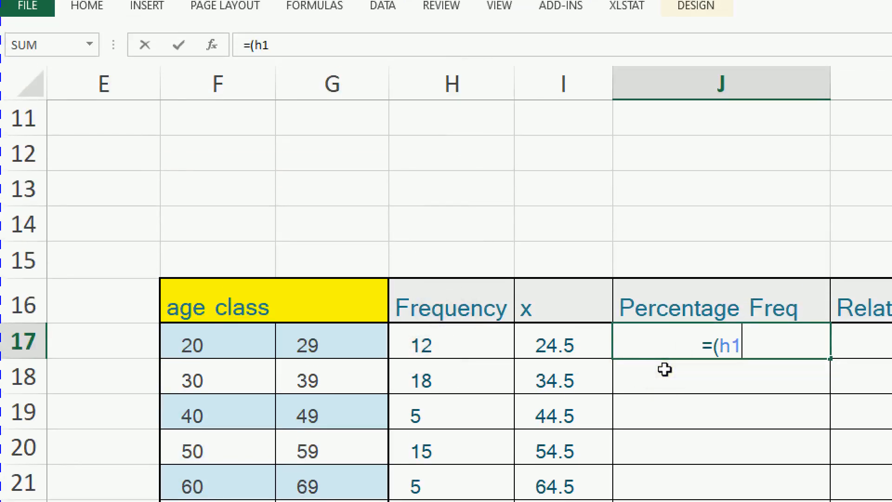
{"action": "type", "text": "7"}
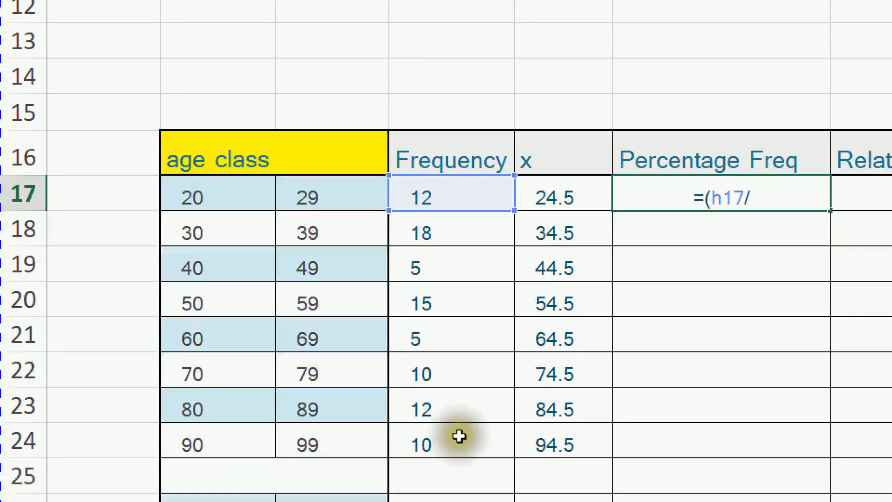
{"action": "type", "text": "/"}
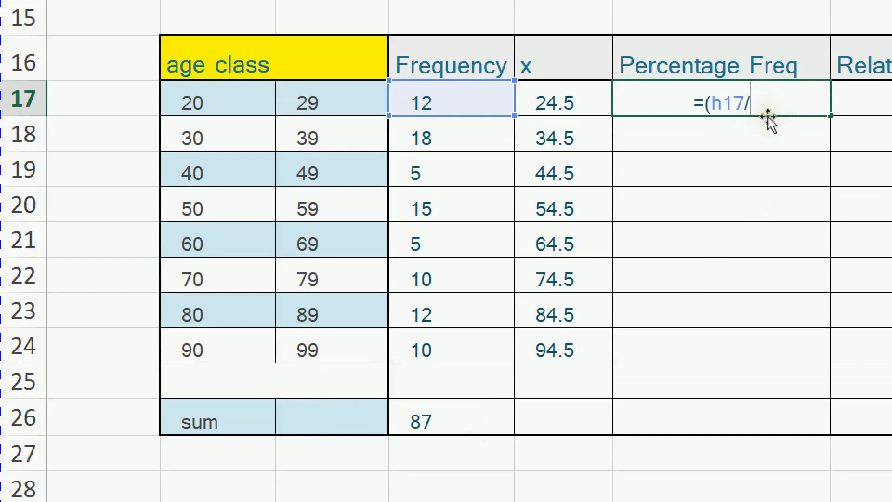
{"action": "type", "text": "h2"}
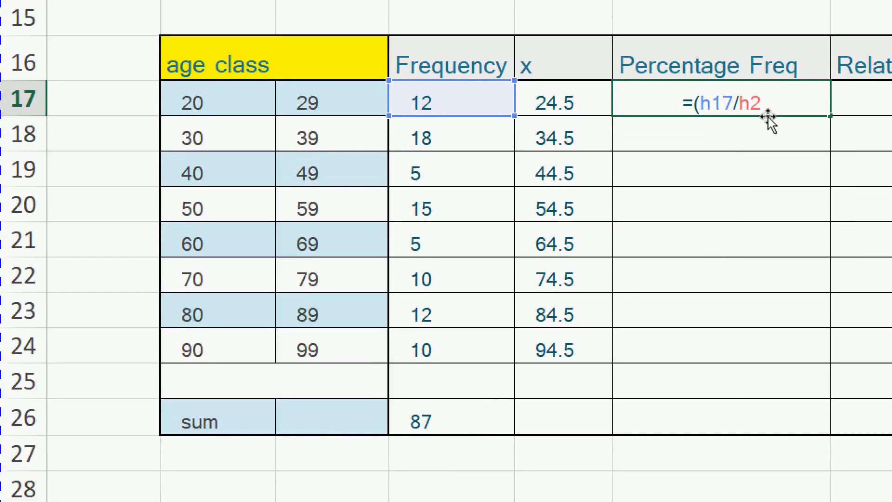
{"action": "type", "text": "6)*1"}
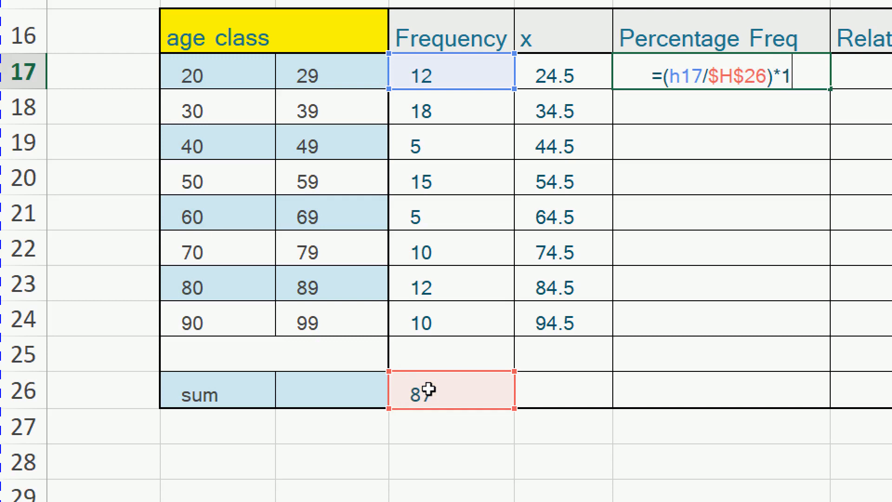
{"action": "type", "text": "00"}
{"action": "key", "text": "Return"}
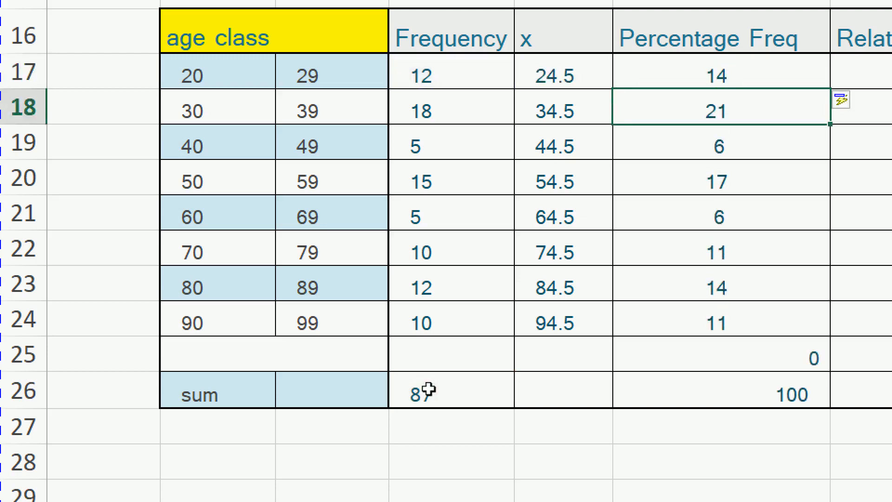
Clear the automatically filled Percentage Freq cell in the blank row, J25.
{"action": "left_click", "coordinate": [672, 360]}
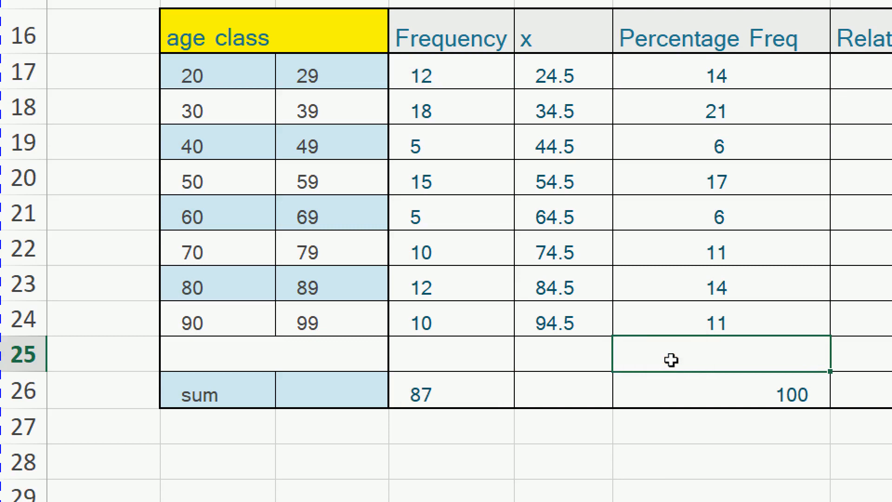
{"action": "left_click", "coordinate": [699, 397]}
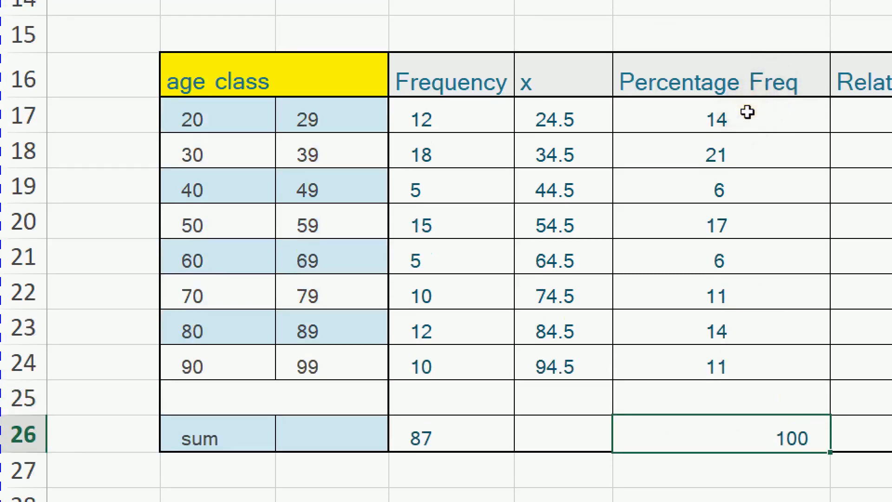
{"action": "left_click", "coordinate": [747, 112]}
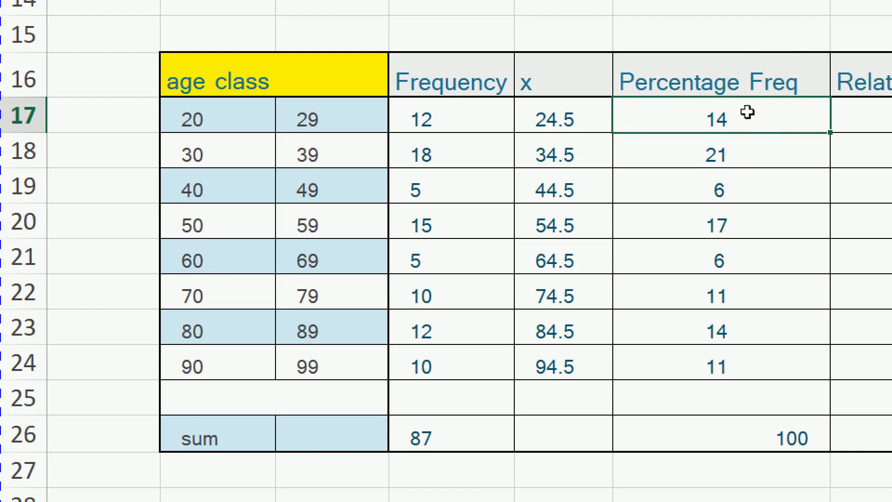
Format the Percentage Freq cells J16 to J25 as numbers with two decimal places.
{"action": "left_click_drag", "start_coordinate": [742, 79], "coordinate": [751, 406]}
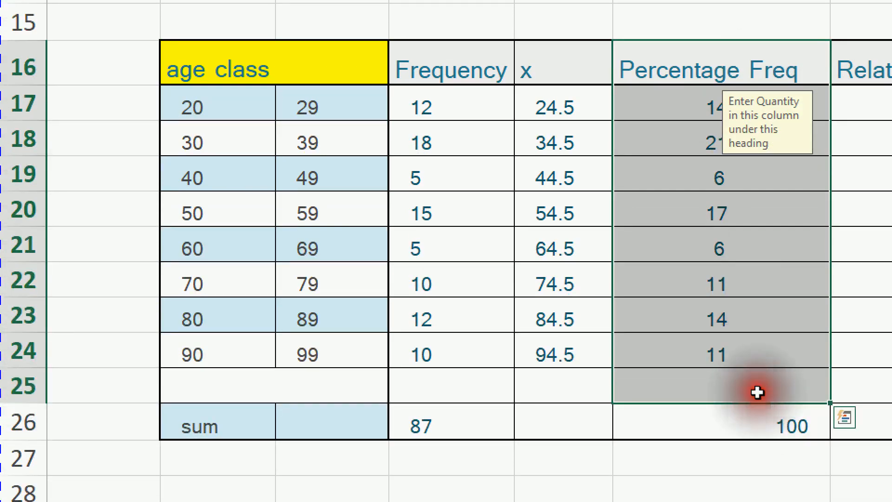
{"action": "right_click", "coordinate": [688, 115]}
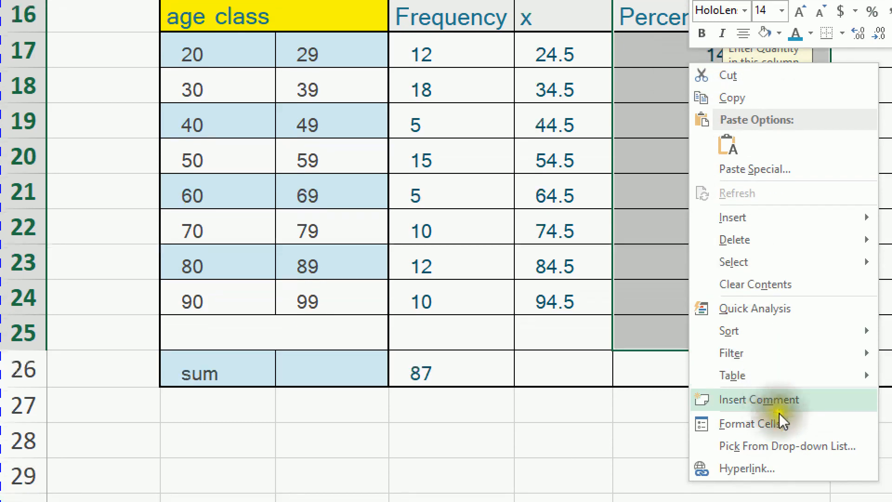
{"action": "left_click", "coordinate": [784, 475]}
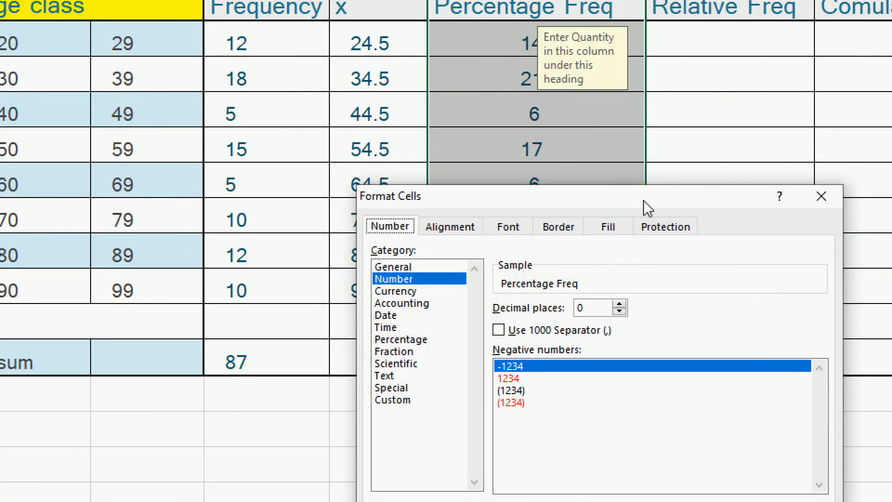
{"action": "left_click_drag", "start_coordinate": [644, 200], "coordinate": [630, 106]}
{"action": "left_click", "coordinate": [607, 211]}
{"action": "left_click", "coordinate": [605, 210]}
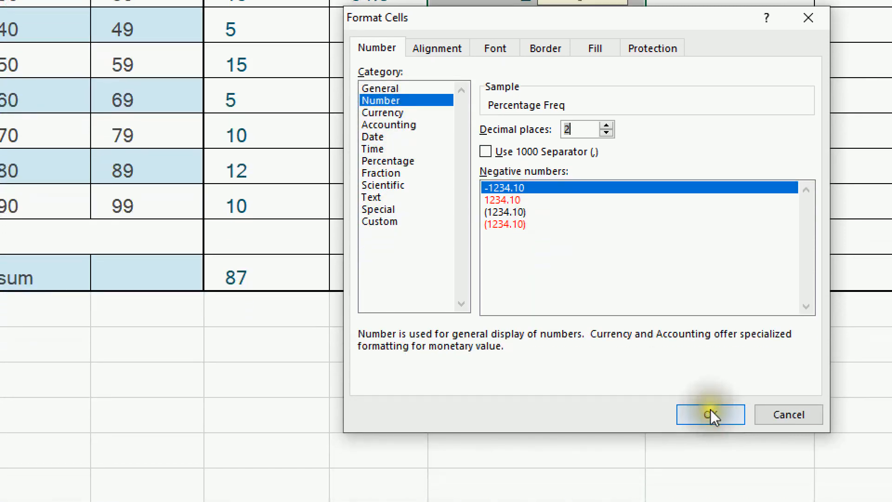
{"action": "left_click", "coordinate": [710, 473]}
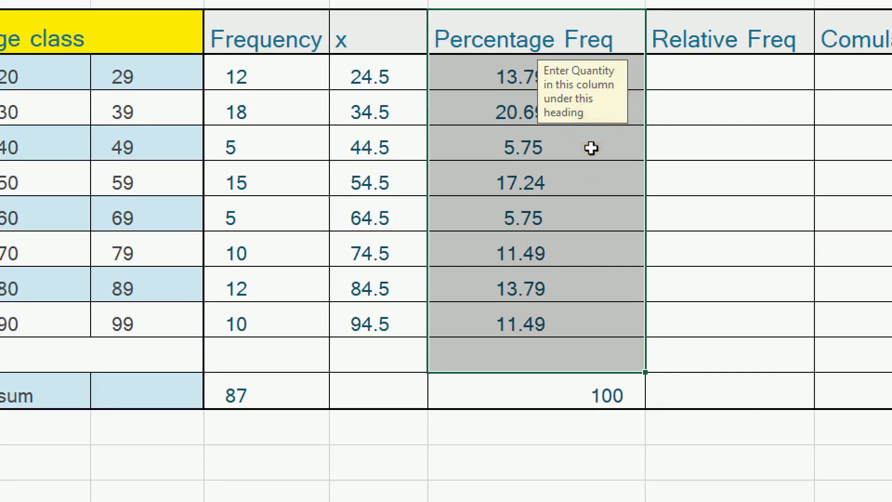
Examine the class percentages and the percentage sum that the relative frequency is based on.
{"action": "left_click", "coordinate": [539, 92]}
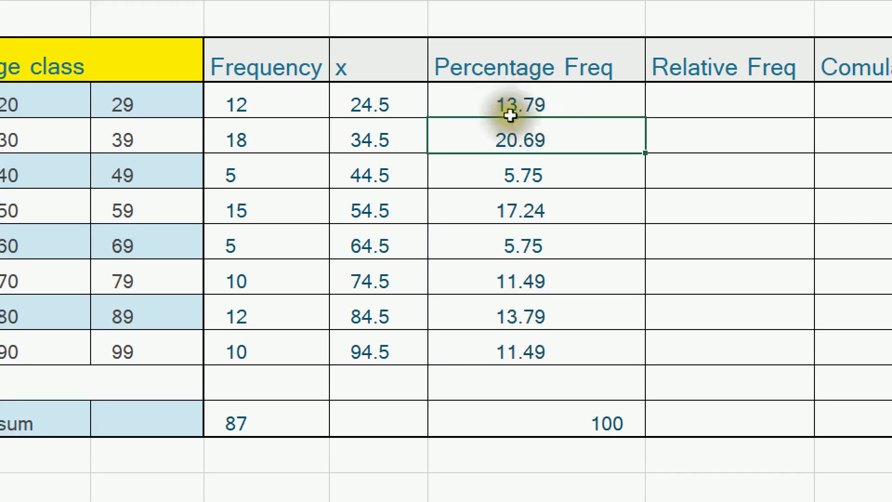
{"action": "left_click", "coordinate": [524, 105]}
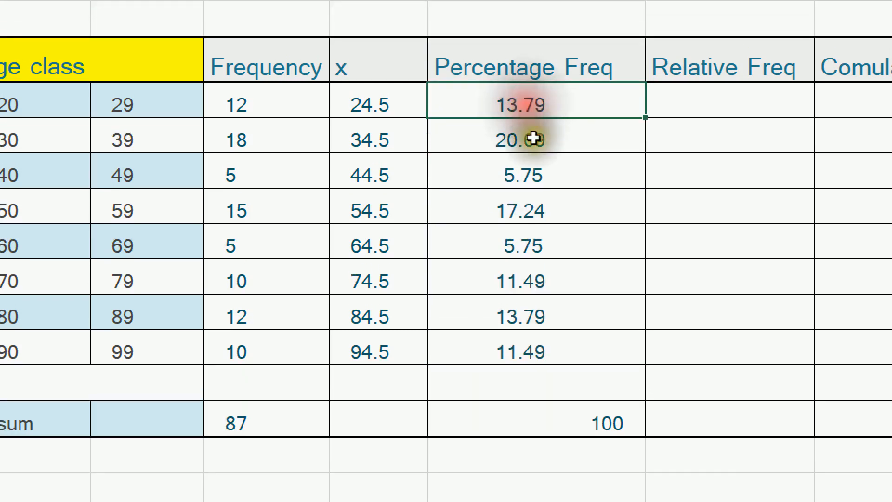
{"action": "left_click", "coordinate": [533, 138]}
{"action": "left_click", "coordinate": [534, 175]}
{"action": "left_click", "coordinate": [540, 207]}
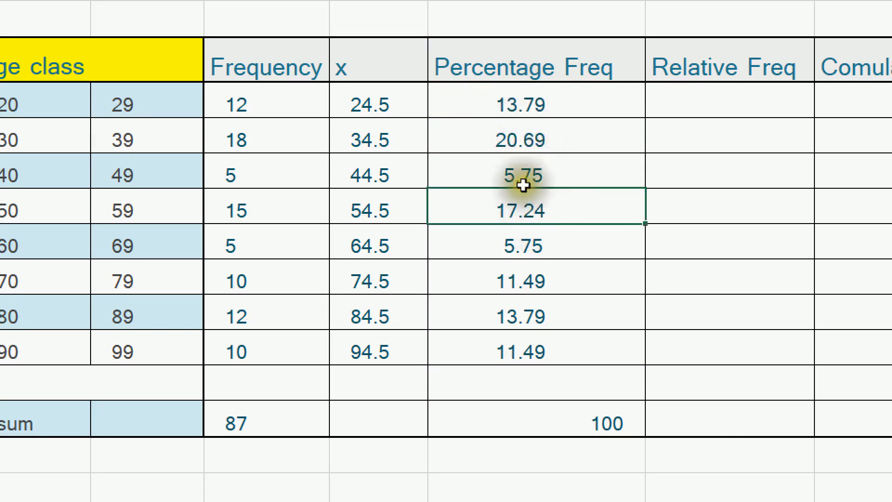
{"action": "left_click", "coordinate": [532, 261]}
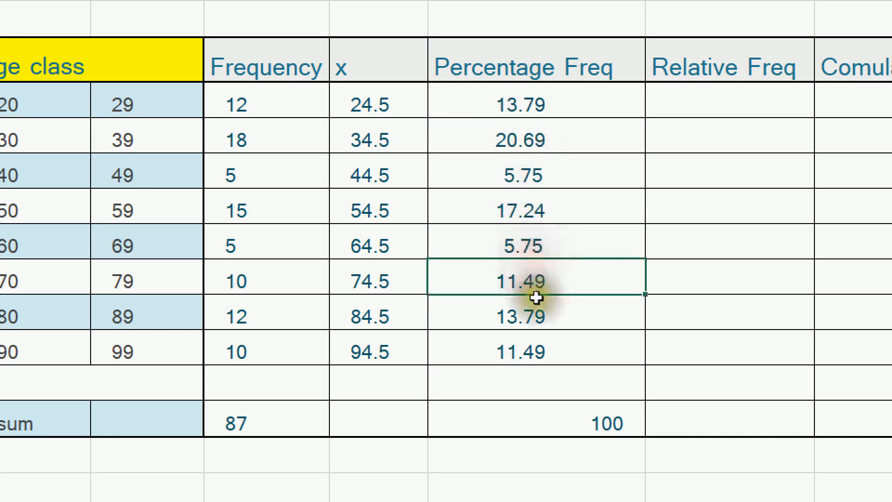
{"action": "left_click", "coordinate": [691, 95]}
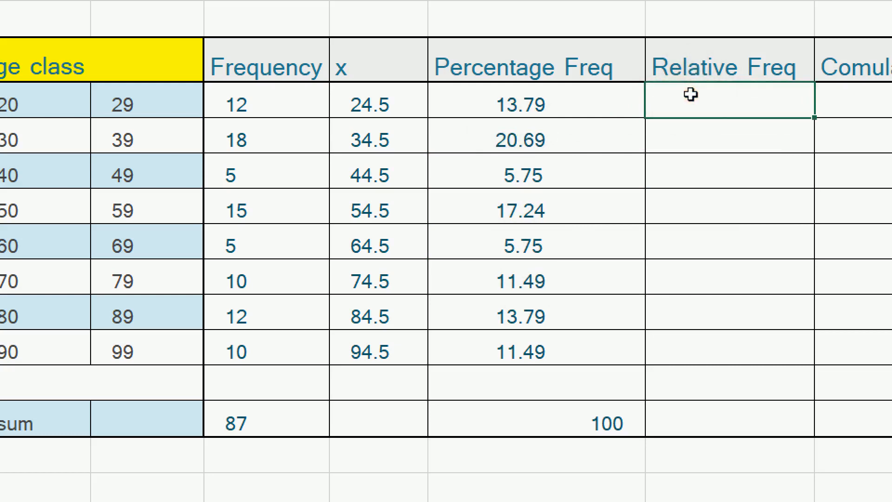
{"action": "left_click", "coordinate": [520, 105]}
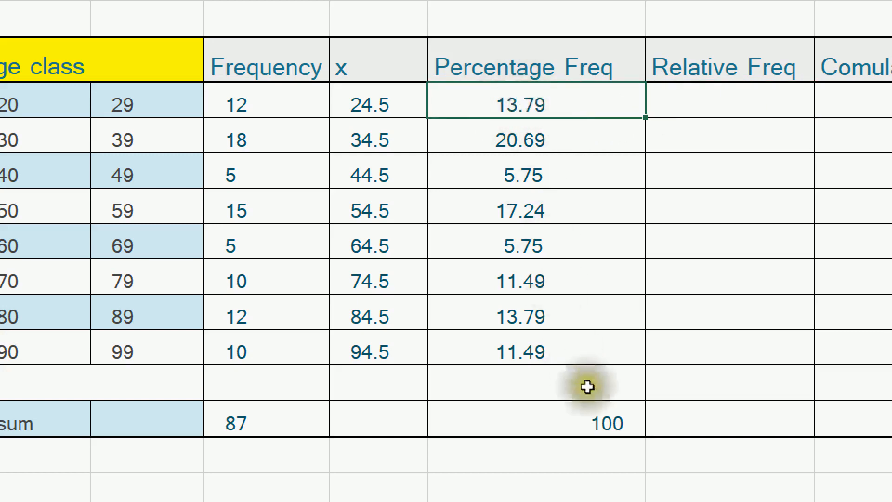
{"action": "left_click", "coordinate": [595, 423]}
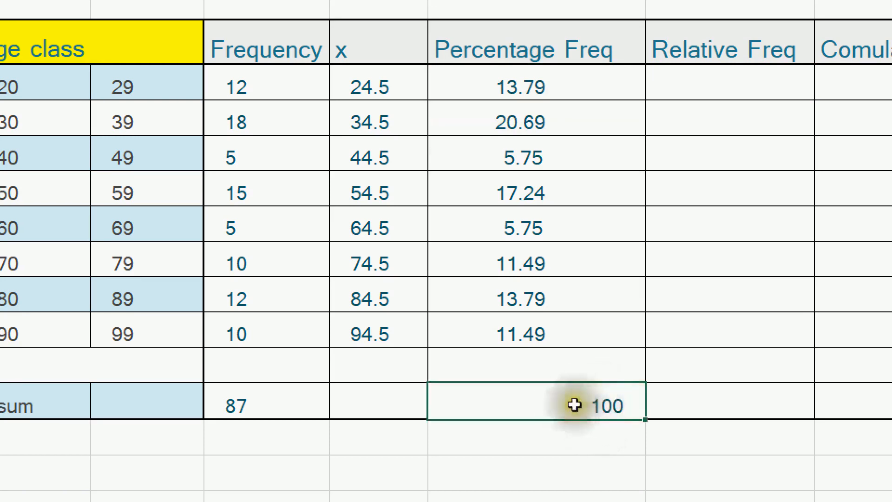
Calculate the first class's relative frequency in K17 with the formula =(j17/$J$26).
{"action": "left_click", "coordinate": [679, 85]}
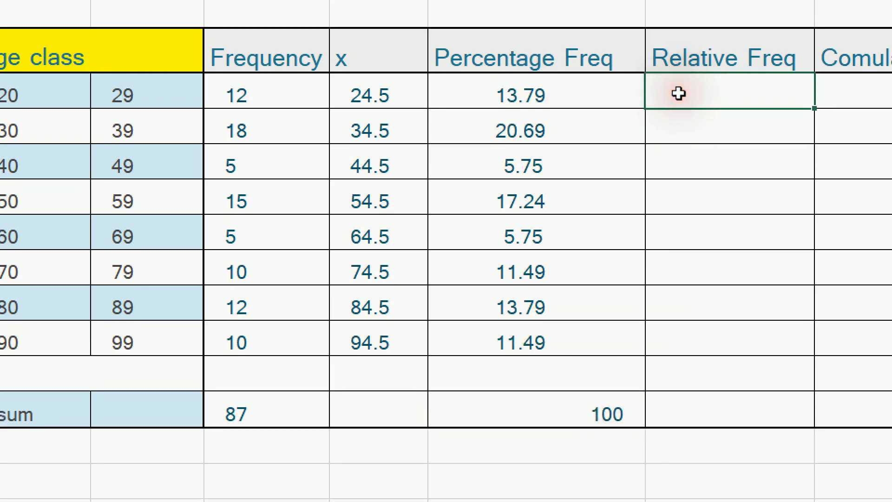
{"action": "type", "text": "="}
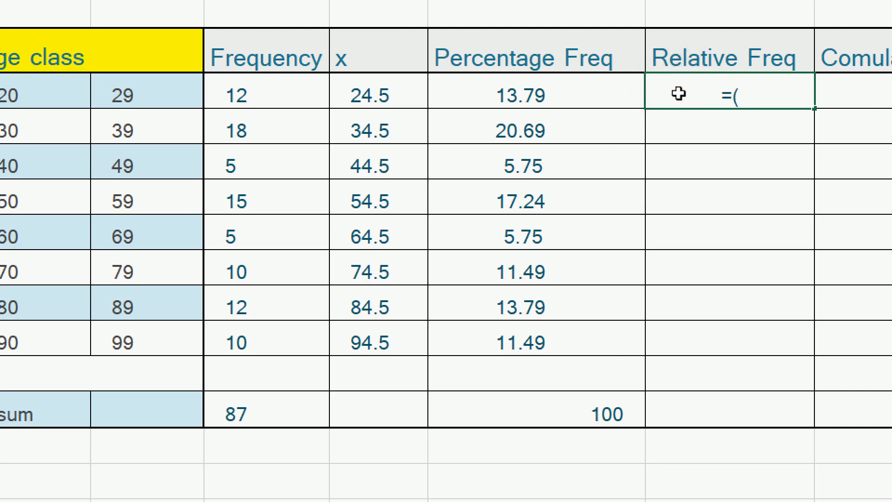
{"action": "type", "text": "("}
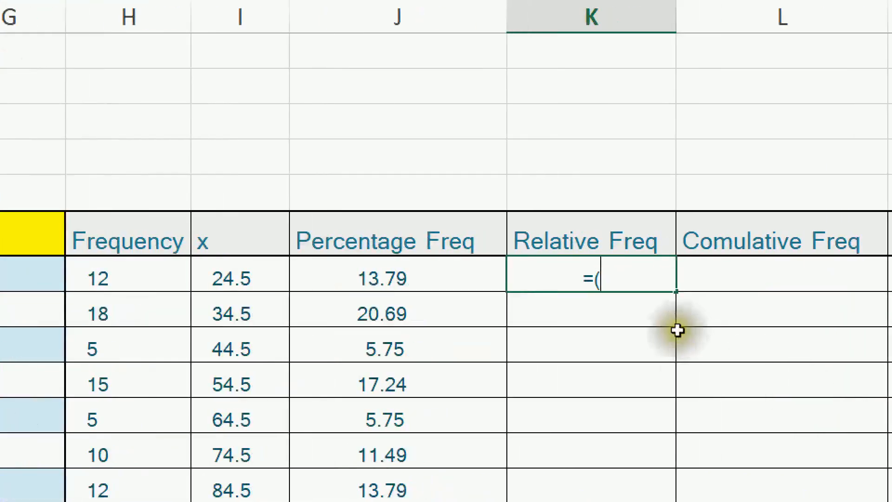
{"action": "type", "text": "17/"}
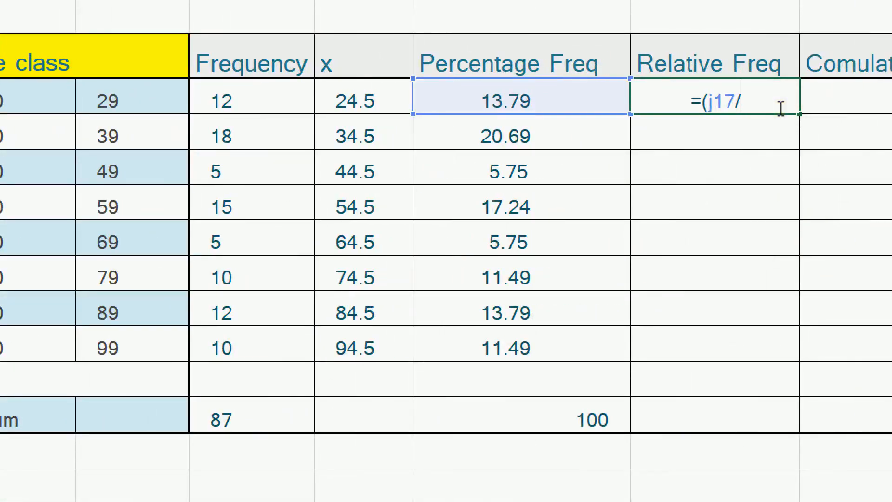
{"action": "type", "text": "j26"}
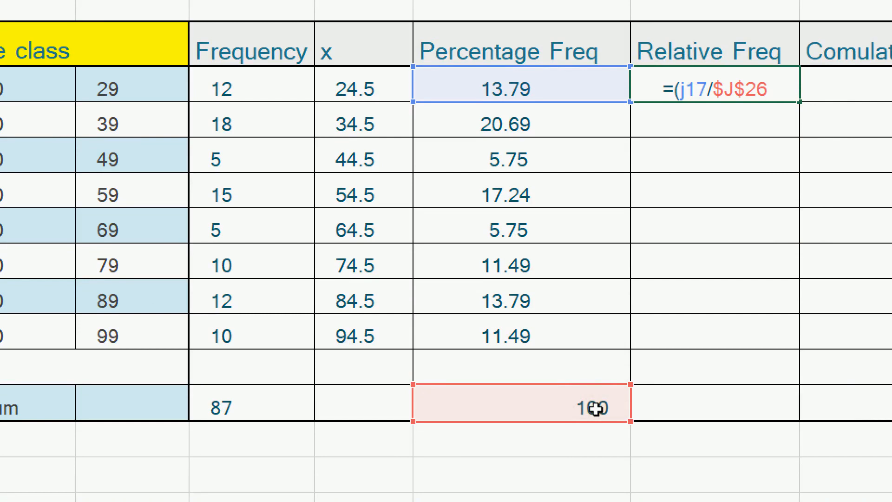
{"action": "key", "text": "Return"}
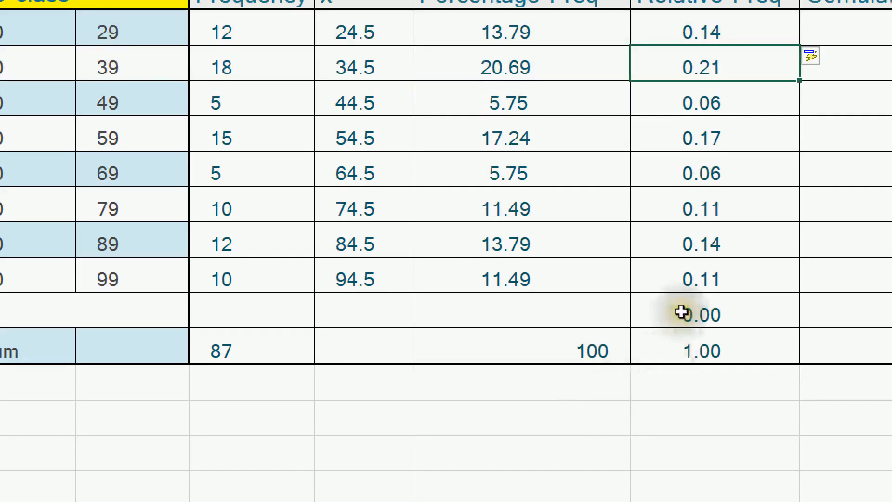
Clear the automatically filled Relative Freq cells in the blank row and the sum row, K25 and K26.
{"action": "left_click", "coordinate": [688, 383]}
{"action": "left_click_drag", "start_coordinate": [688, 329], "coordinate": [696, 349]}
{"action": "key", "text": "Delete"}
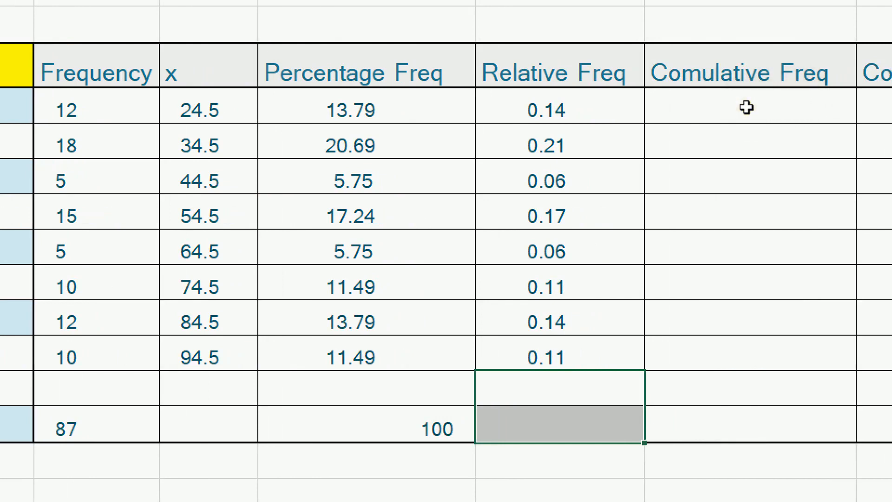
Enter the first class's frequency, 12, as its cumulative frequency in L17.
{"action": "left_click", "coordinate": [696, 106]}
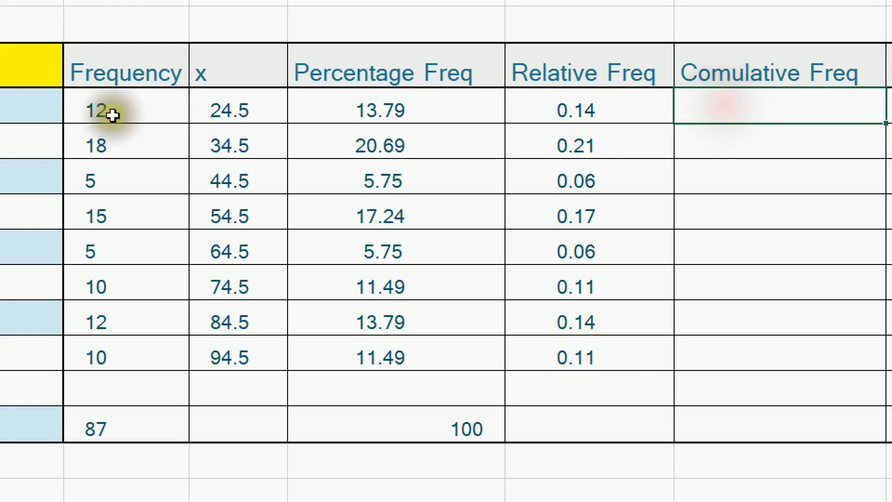
{"action": "left_click", "coordinate": [96, 112]}
{"action": "left_click", "coordinate": [714, 108]}
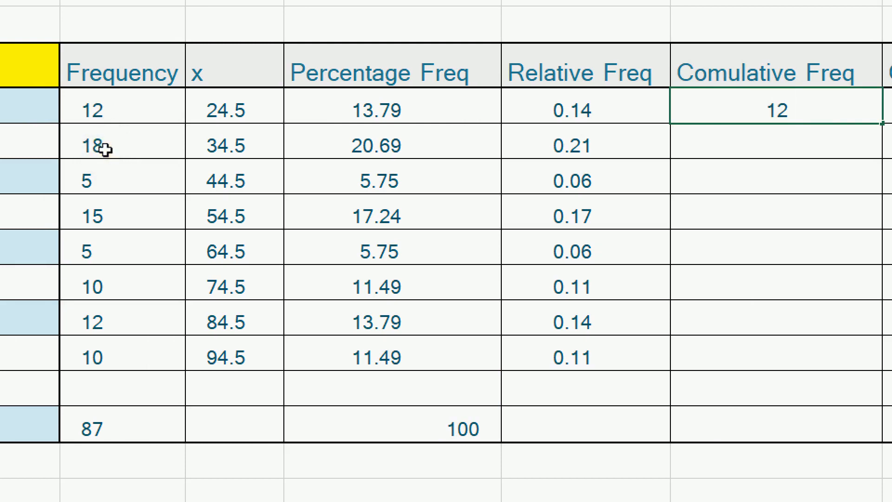
Calculate the second class's cumulative frequency in L18 with the formula =(l17+h18).
{"action": "left_click", "coordinate": [93, 178]}
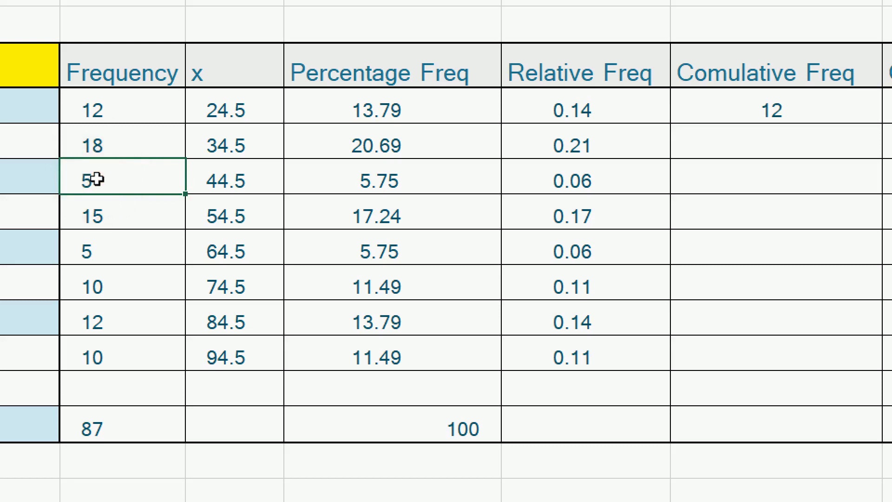
{"action": "left_click", "coordinate": [102, 218]}
{"action": "left_click", "coordinate": [97, 251]}
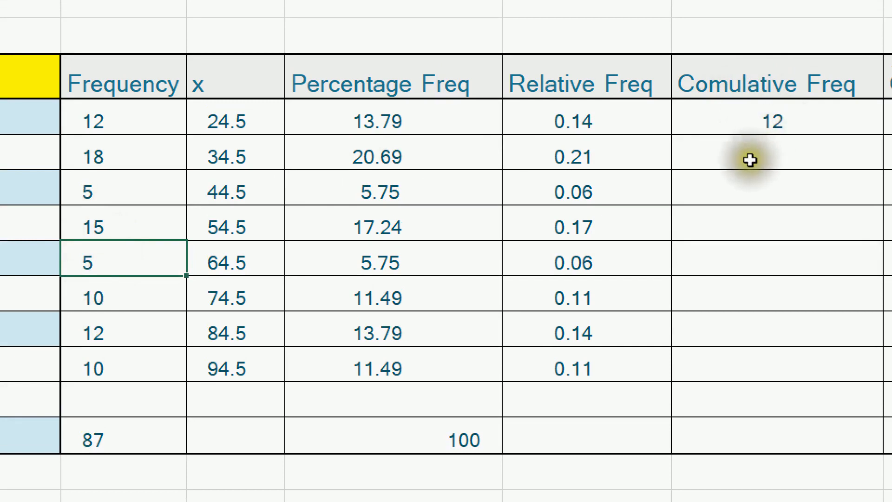
{"action": "left_click", "coordinate": [750, 160]}
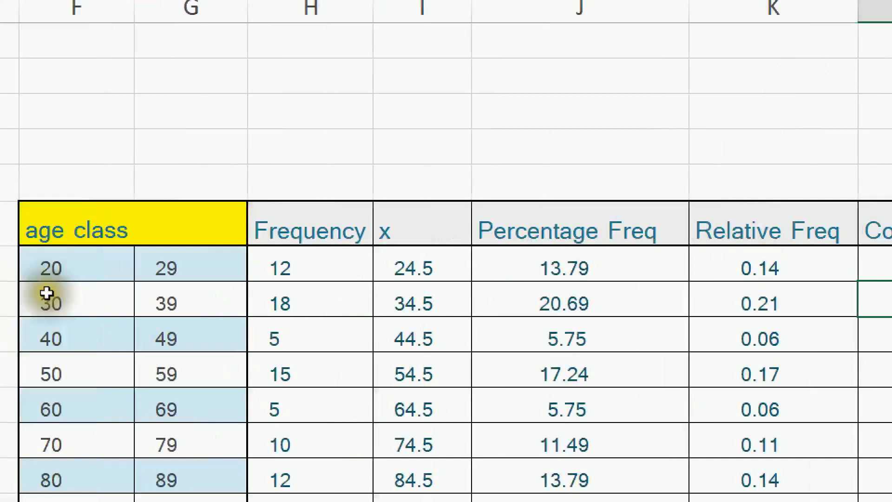
{"action": "type", "text": "l17+"}
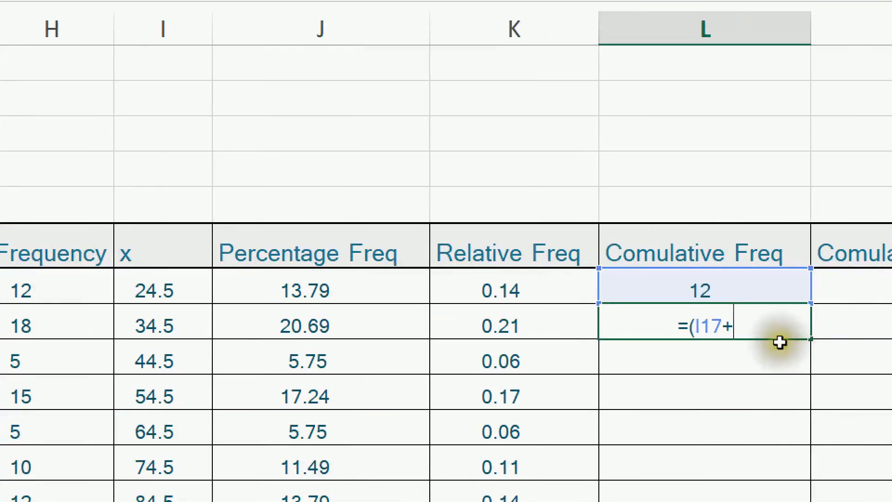
{"action": "type", "text": "h18"}
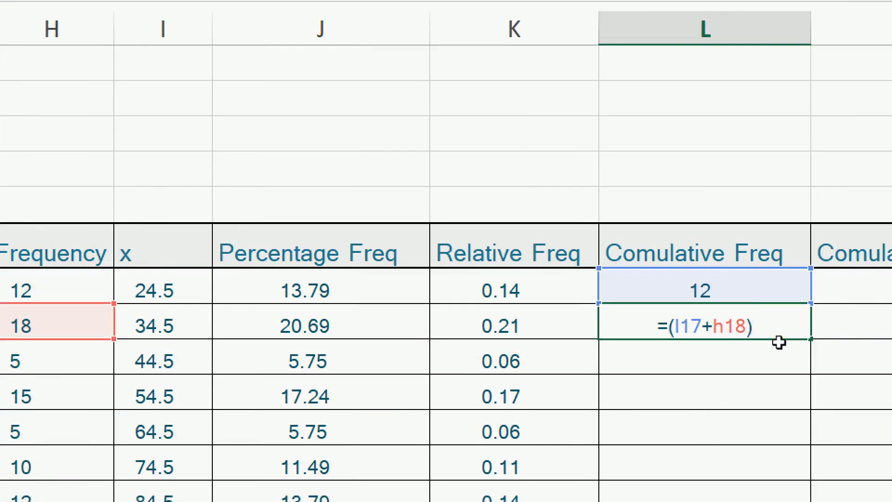
{"action": "key", "text": "Return"}
Fill the cumulative frequency formula from L18 down to L24 and enter 87 in the sum row, L26.
{"action": "left_click", "coordinate": [687, 321]}
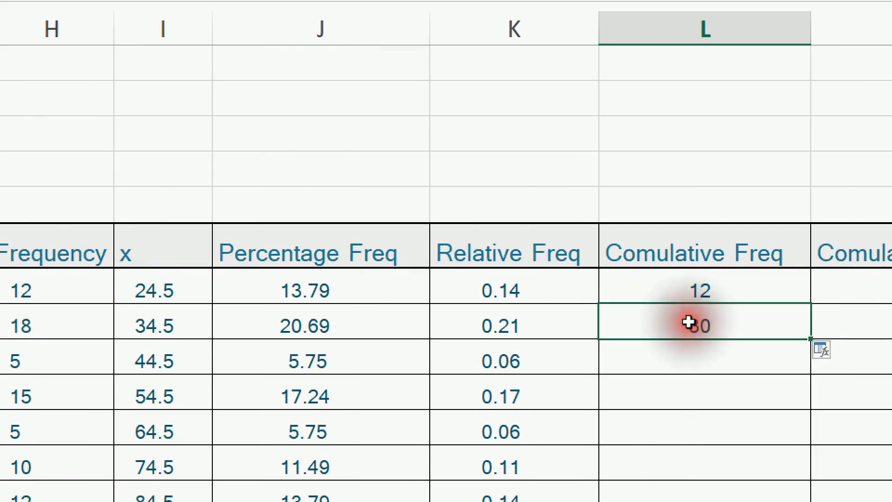
{"action": "left_click", "coordinate": [703, 288]}
{"action": "left_click", "coordinate": [92, 326]}
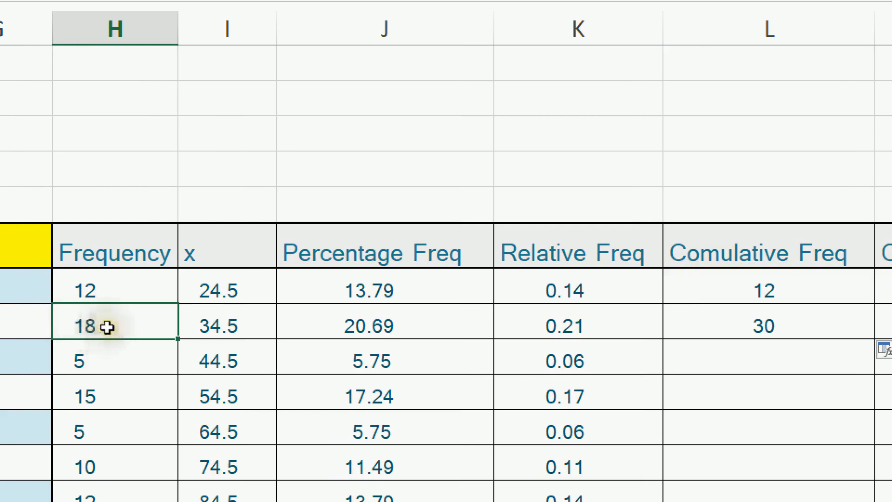
{"action": "left_click", "coordinate": [794, 323]}
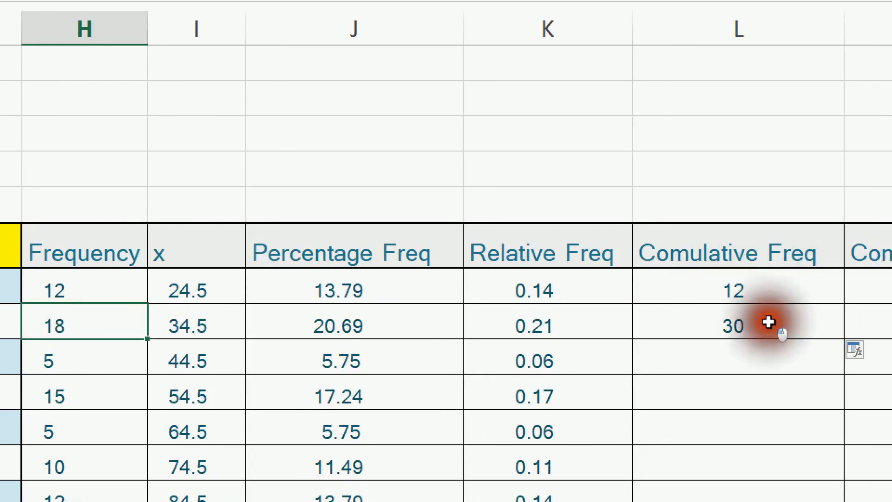
{"action": "left_click_drag", "start_coordinate": [811, 339], "coordinate": [795, 501]}
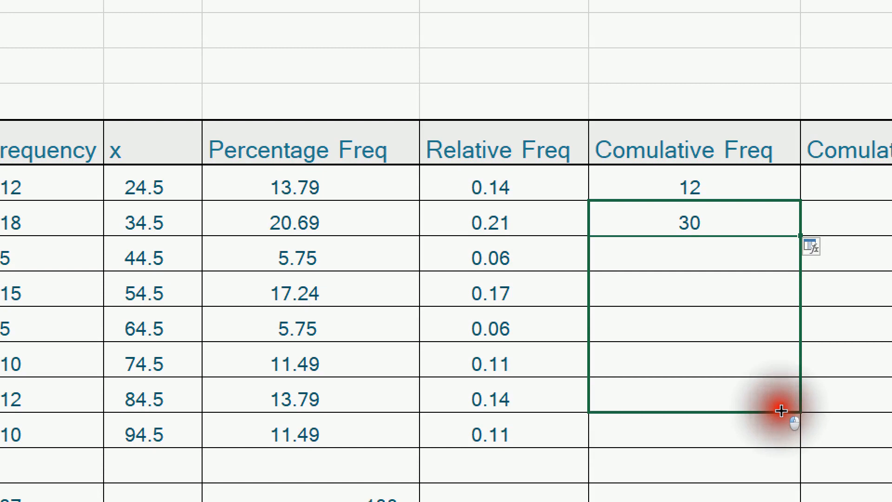
{"action": "left_click_drag", "start_coordinate": [781, 410], "coordinate": [782, 438]}
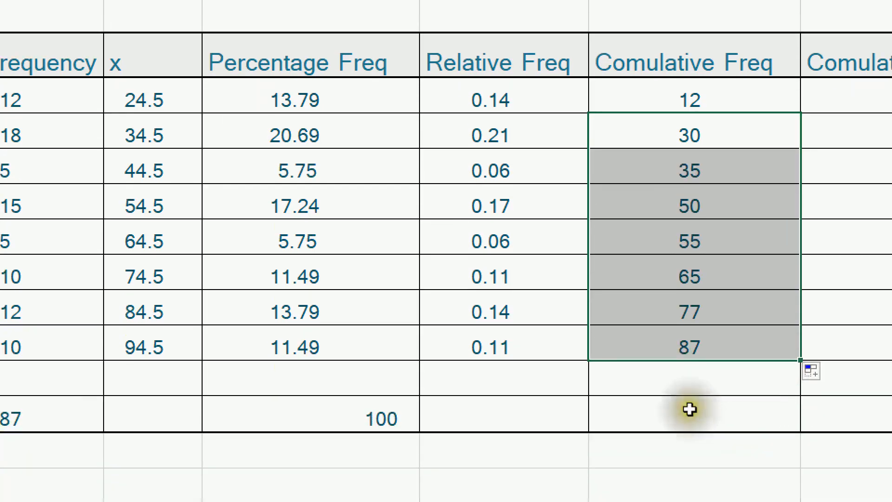
{"action": "left_click", "coordinate": [689, 471]}
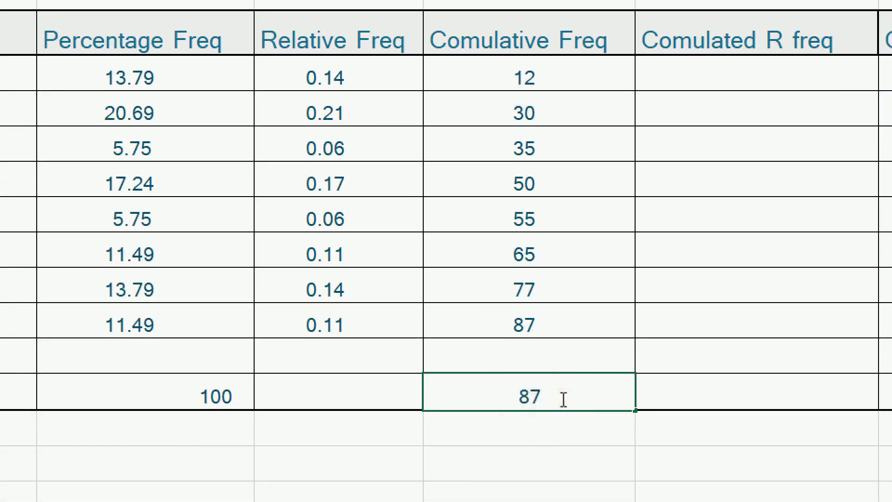
{"action": "left_click", "coordinate": [534, 320]}
Try to calculate the first class's Comulated R freq in M17 with the relative-reference formula =(l17/l26).
{"action": "left_click", "coordinate": [716, 89]}
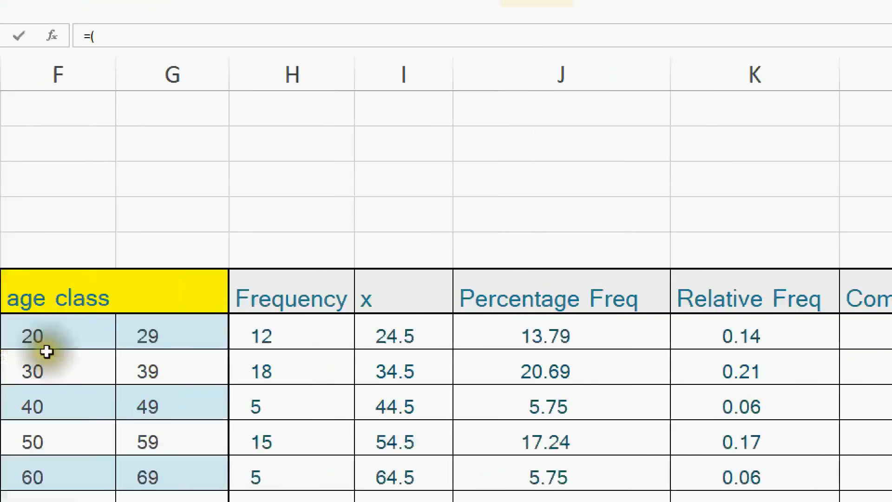
{"action": "type", "text": "l17"}
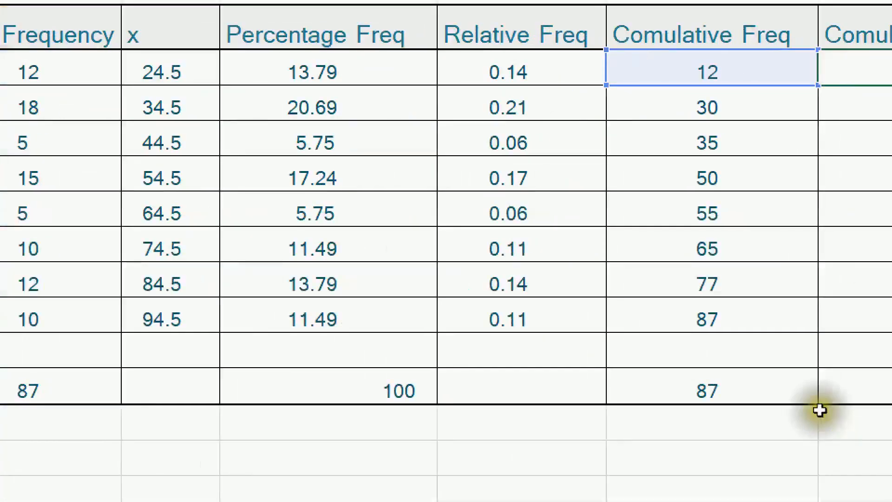
{"action": "type", "text": "l26"}
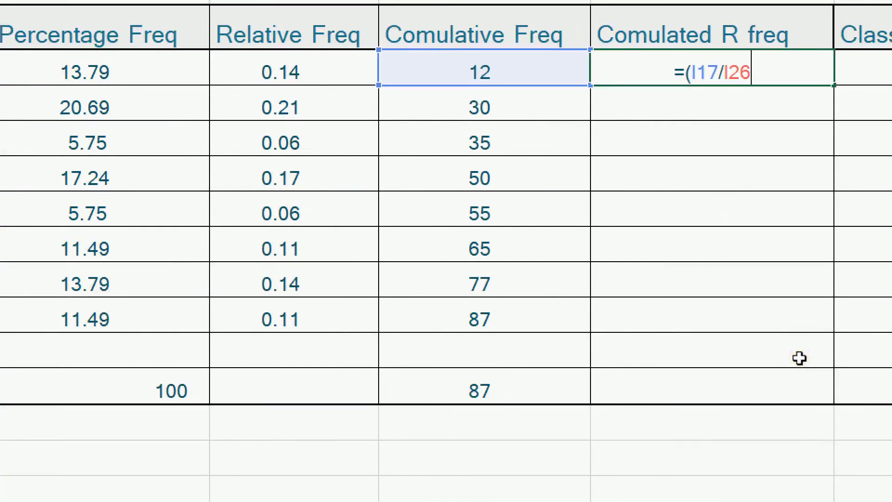
{"action": "key", "text": "Return"}
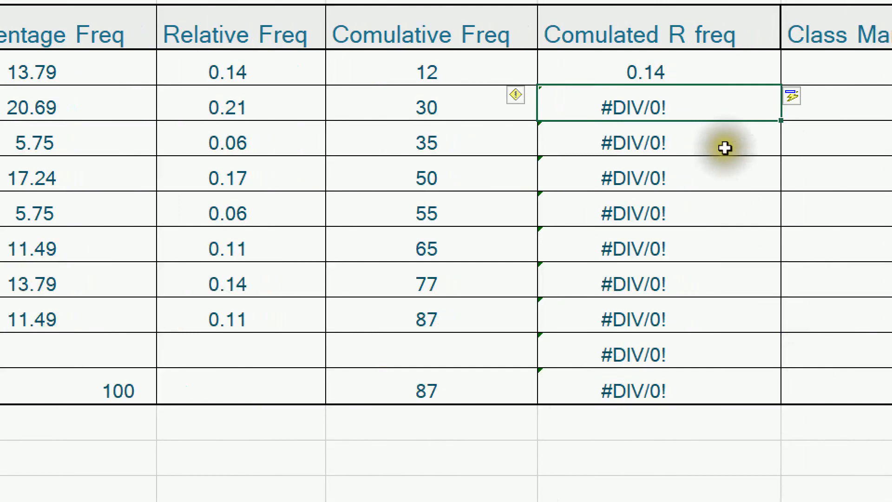
Replace the formula in M17 with =(l17/$L$26), using an absolute reference for the cumulative total.
{"action": "left_click", "coordinate": [669, 72]}
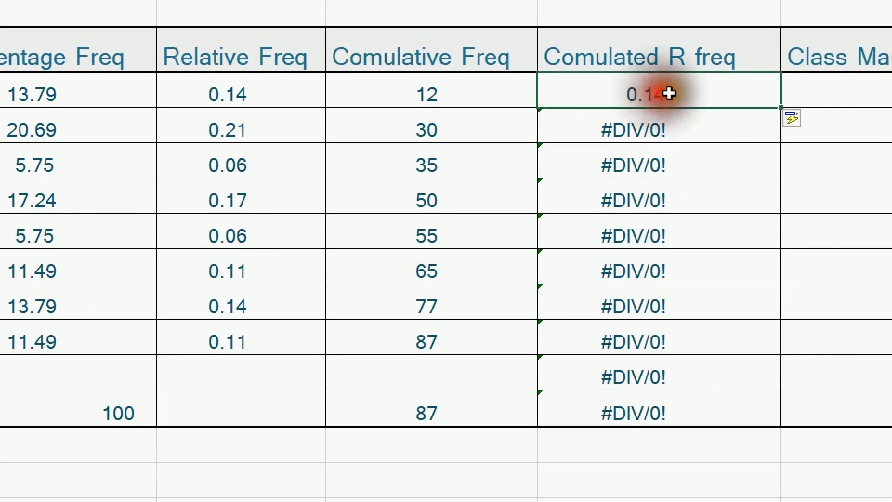
{"action": "double_click", "coordinate": [692, 95]}
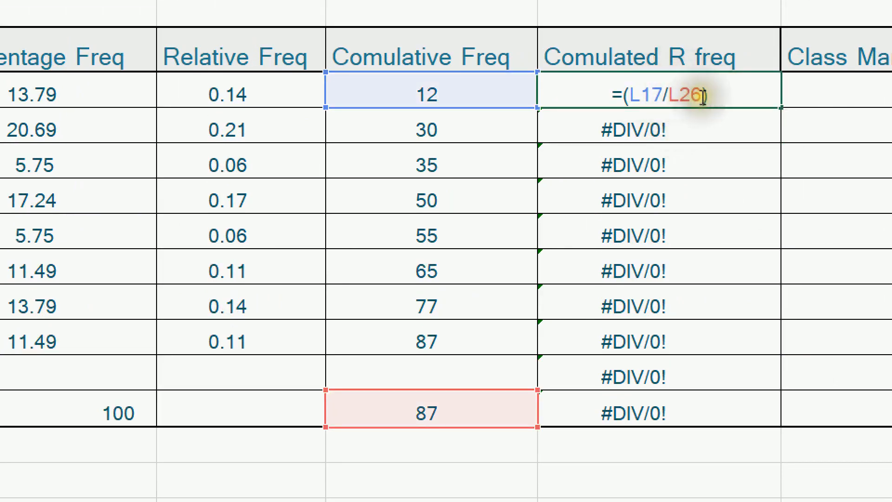
{"action": "left_click_drag", "start_coordinate": [707, 95], "coordinate": [614, 97]}
{"action": "key", "text": "BackSpace"}
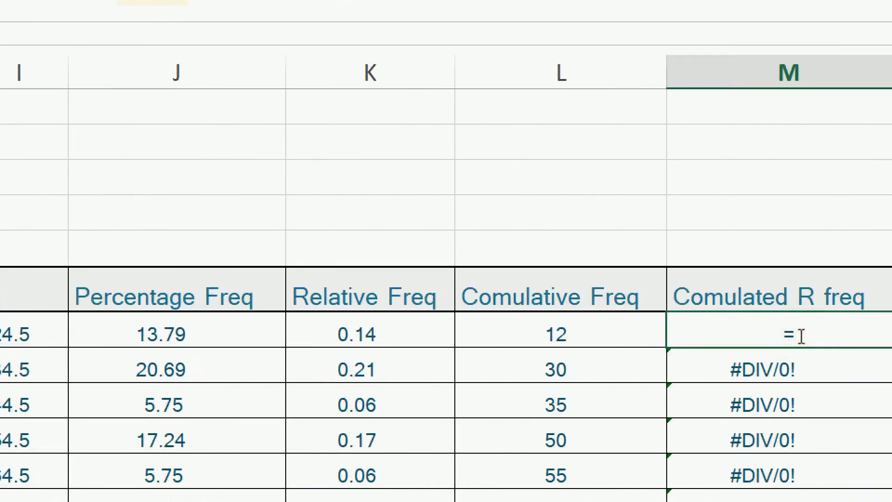
{"action": "type", "text": "l17/"}
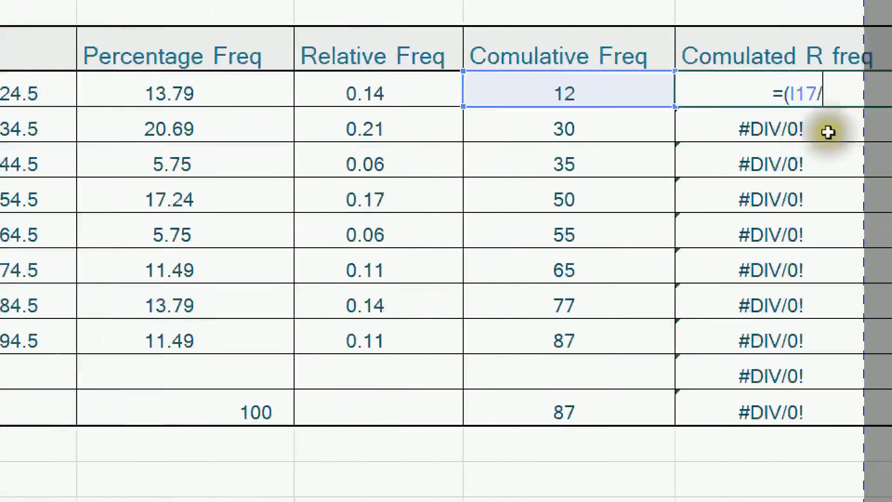
{"action": "type", "text": "l2"}
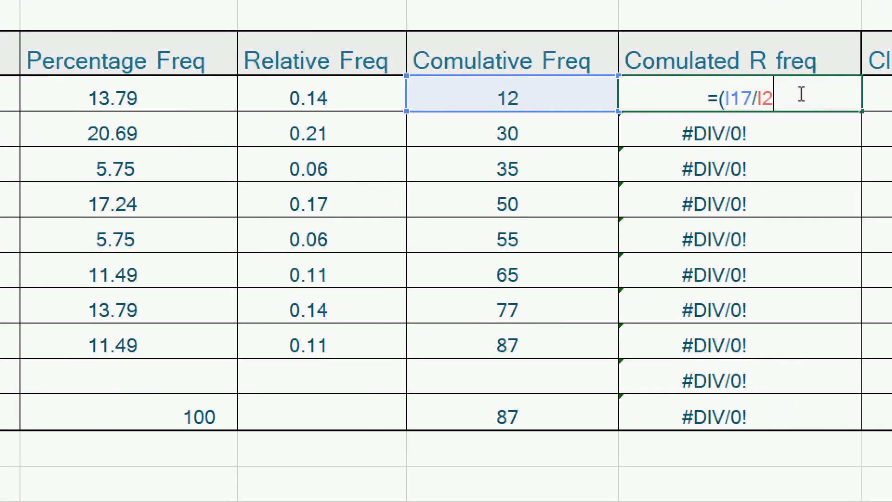
{"action": "type", "text": "6"}
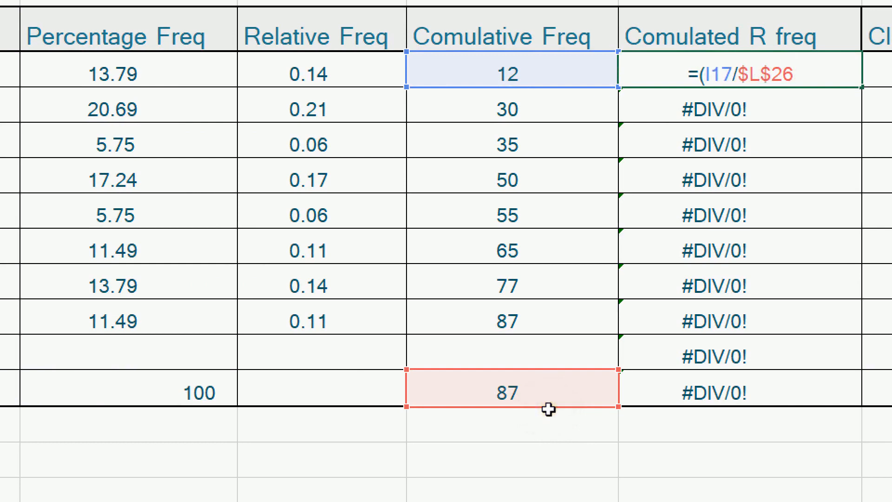
{"action": "key", "text": "Return"}
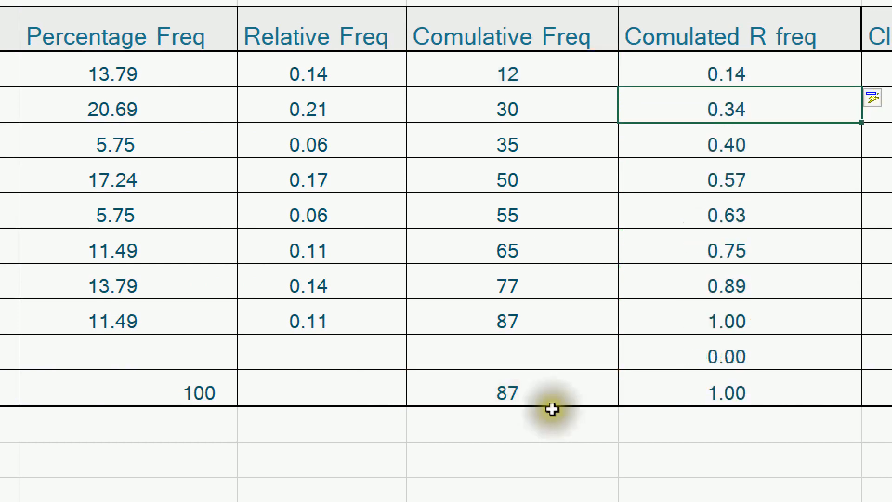
Clear the automatically filled Comulated R freq cells in the blank row and the sum row, M25 and M26.
{"action": "left_click", "coordinate": [752, 205]}
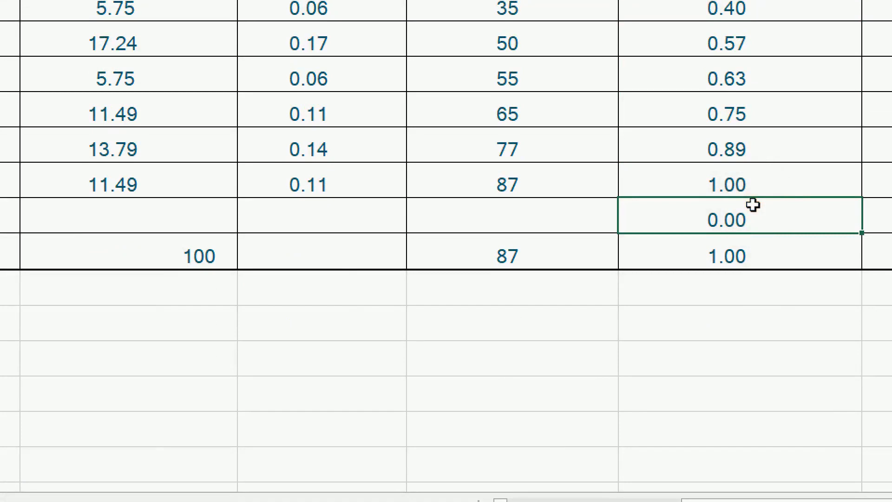
{"action": "key", "text": "Delete"}
{"action": "left_click", "coordinate": [761, 252]}
{"action": "key", "text": "Delete"}
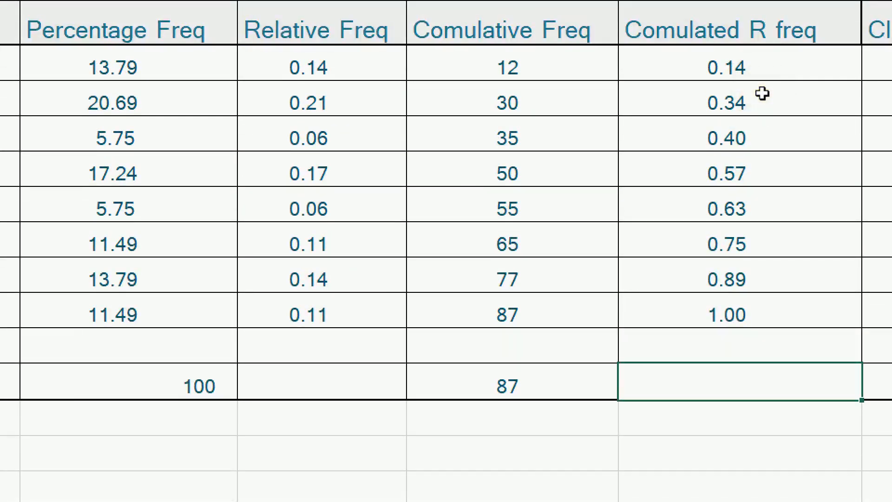
Calculate the first class's Class Mark in N17 with the formula =(f17+g17)/2.
{"action": "left_click", "coordinate": [796, 96]}
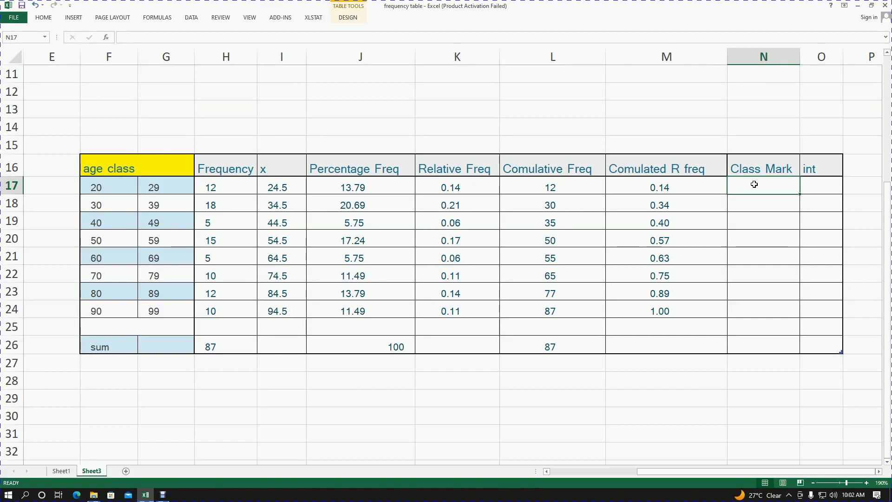
{"action": "double_click", "coordinate": [754, 185]}
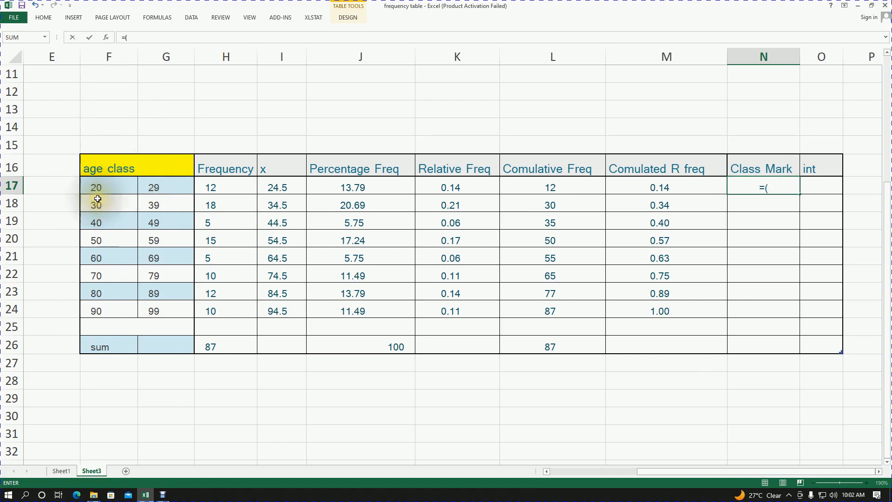
{"action": "type", "text": "f17+"}
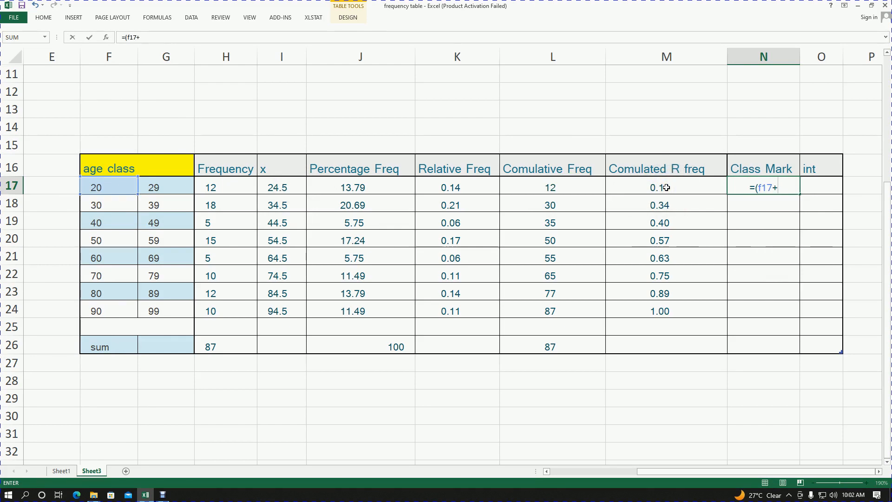
{"action": "type", "text": "g1"}
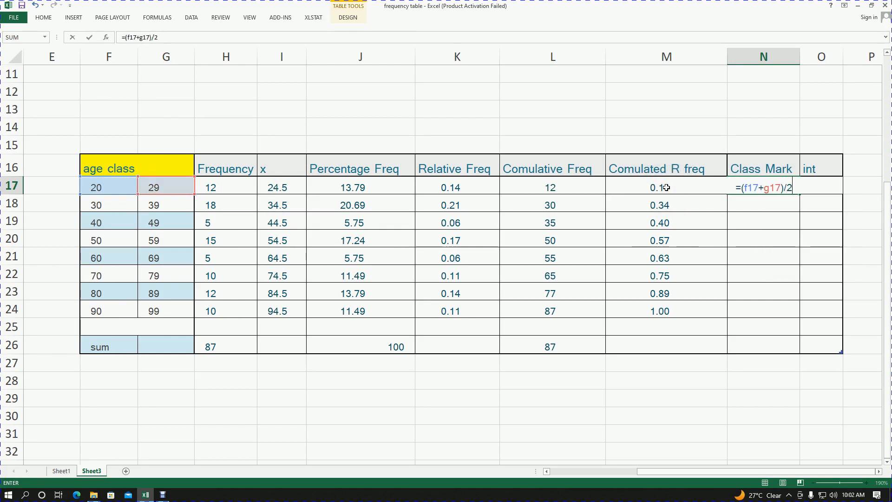
{"action": "type", "text": "7)/2"}
{"action": "key", "text": "Return"}
Clear the automatically filled Class Mark cells in the blank row and the sum row, N25 and N26.
{"action": "left_click", "coordinate": [740, 323]}
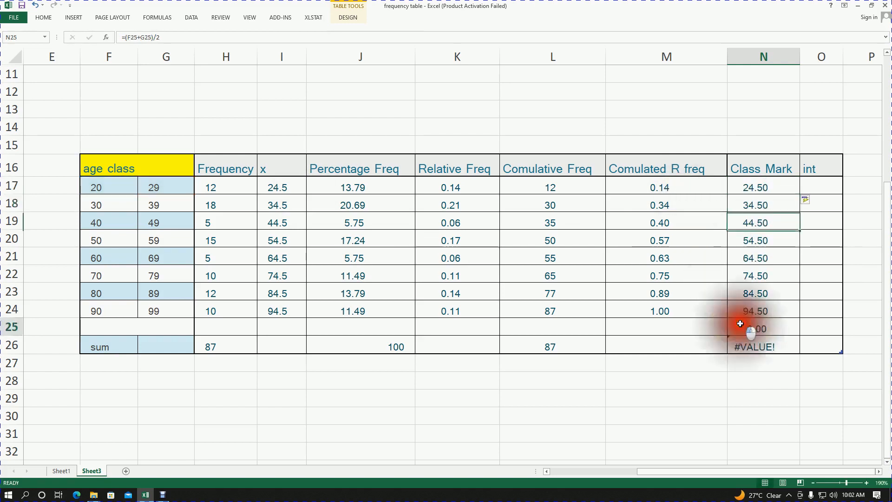
{"action": "key", "text": "Delete"}
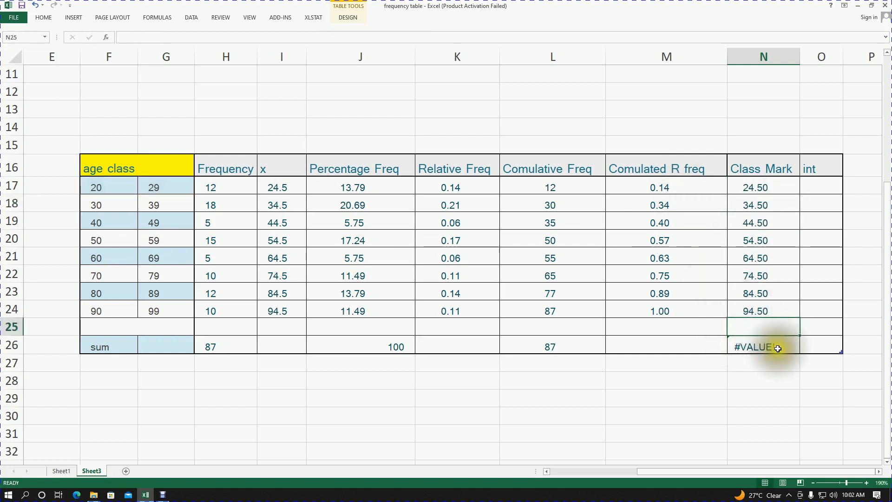
{"action": "left_click", "coordinate": [756, 344]}
{"action": "key", "text": "Delete"}
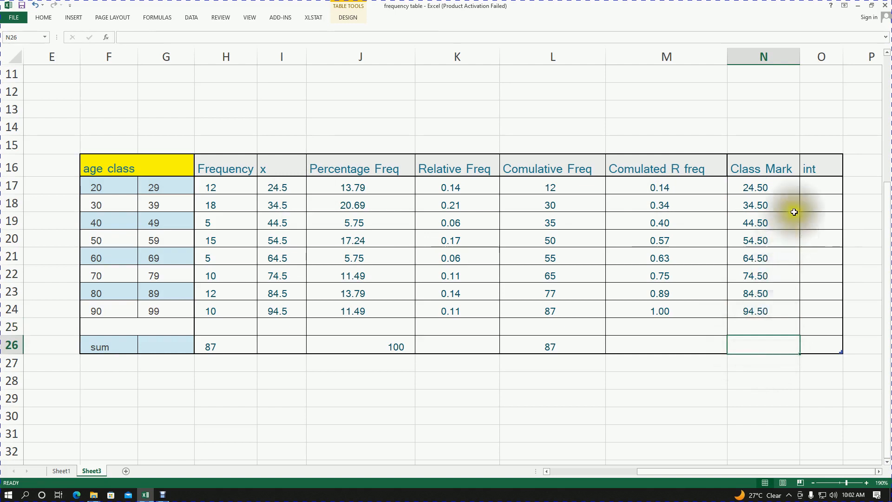
Examine the lower and upper limits of the first age classes to work out the class interval.
{"action": "left_click", "coordinate": [815, 184]}
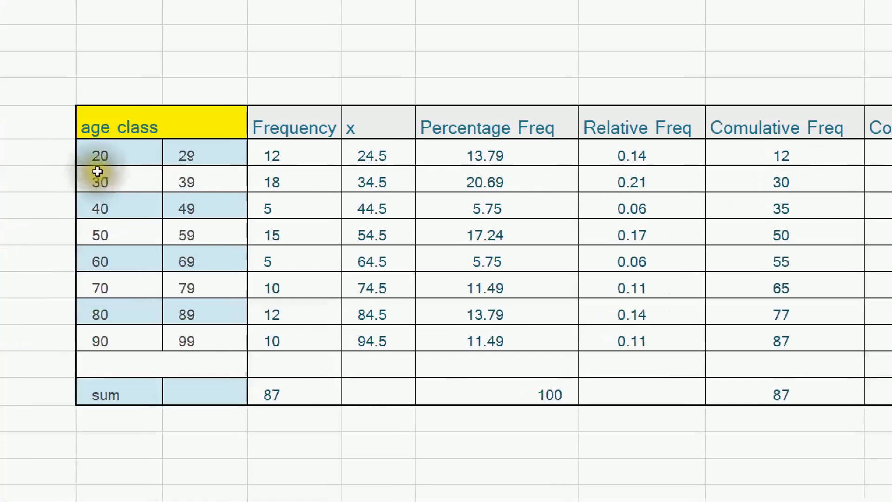
{"action": "left_click", "coordinate": [122, 154]}
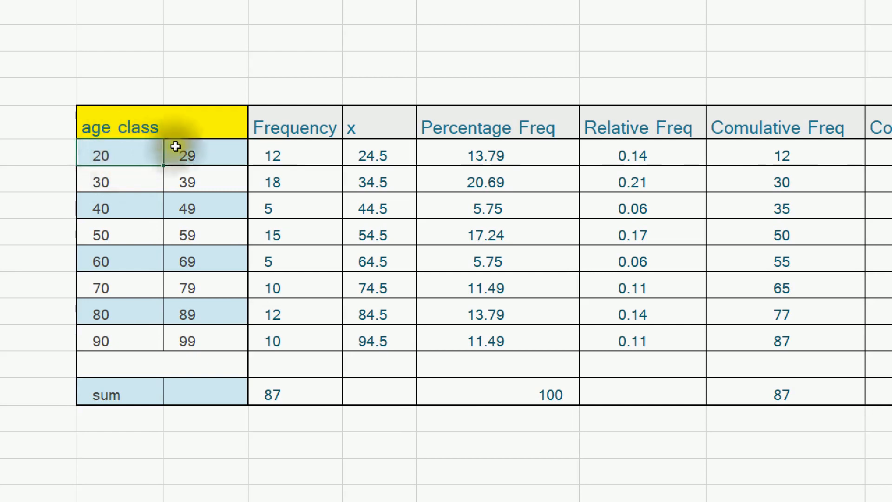
{"action": "left_click", "coordinate": [204, 162]}
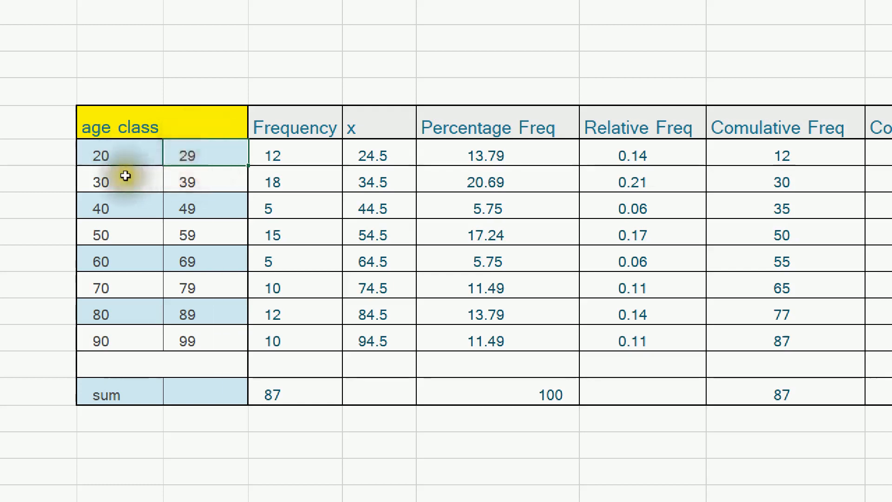
{"action": "left_click", "coordinate": [125, 156]}
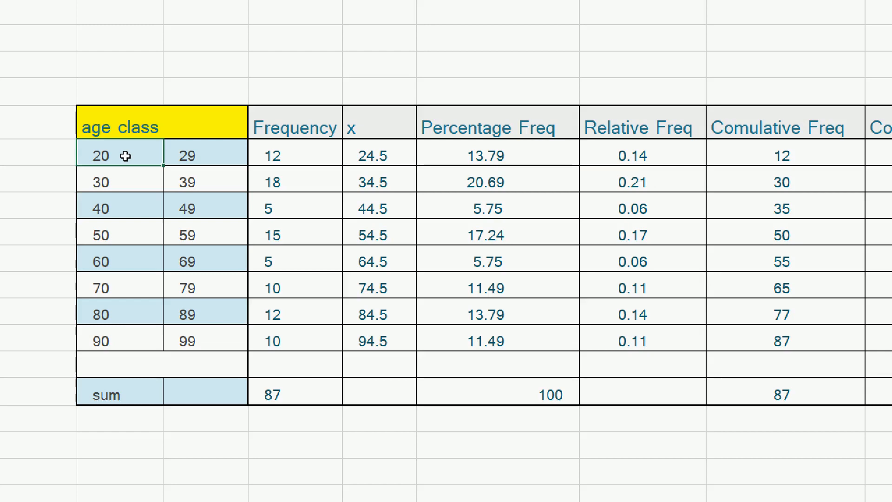
{"action": "left_click", "coordinate": [189, 156]}
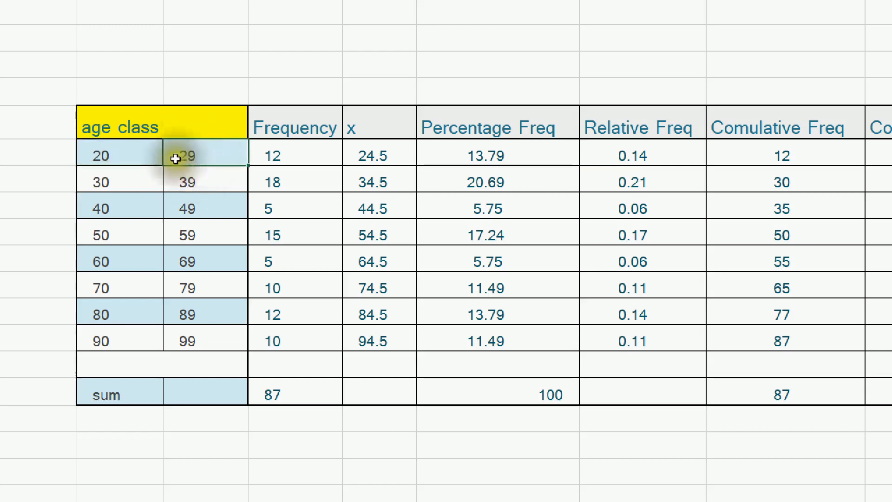
{"action": "left_click", "coordinate": [139, 159]}
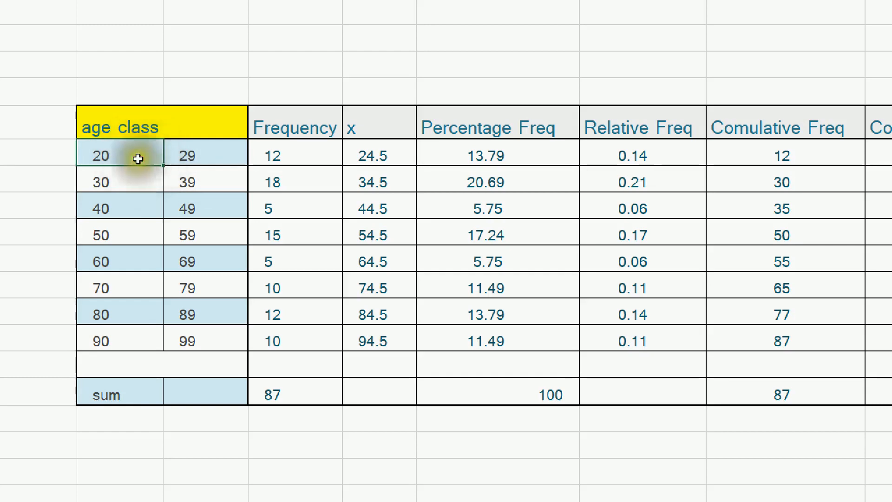
{"action": "left_click", "coordinate": [137, 183]}
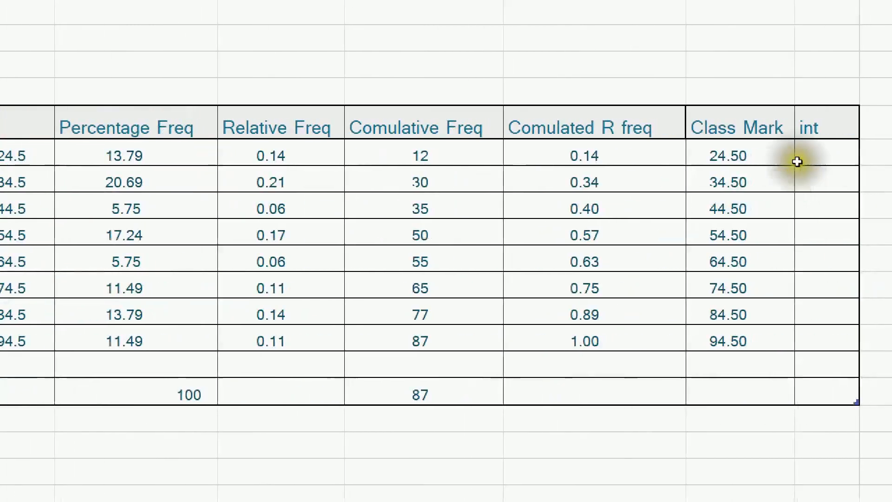
Try the formula =f17 for the first class's int value in O17 and undo the automatic column fill.
{"action": "left_click", "coordinate": [806, 154]}
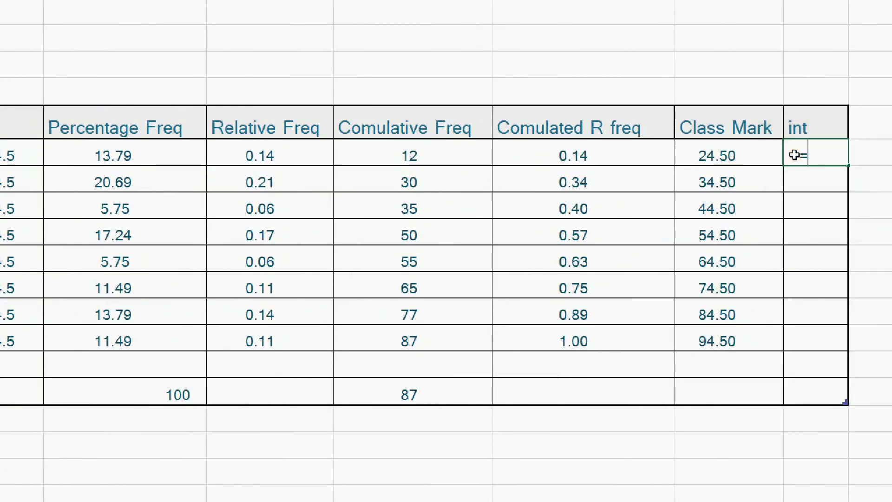
{"action": "type", "text": "="}
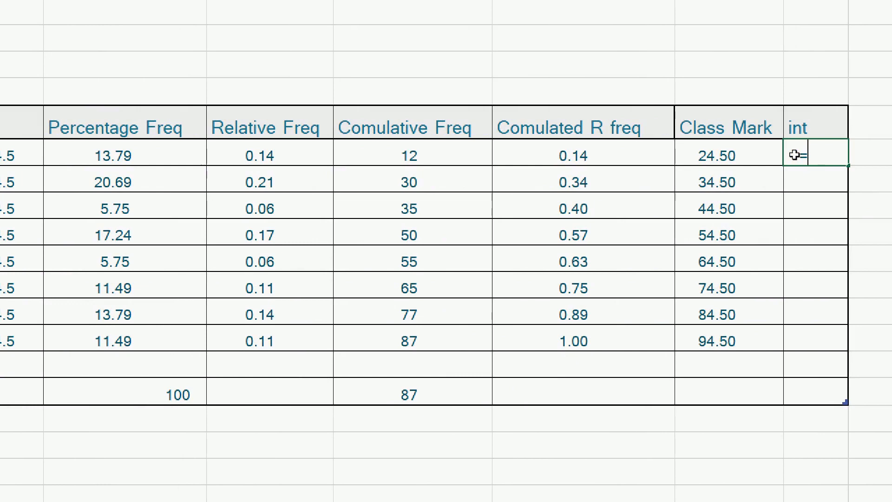
{"action": "type", "text": "f17"}
{"action": "key", "text": "Left"}
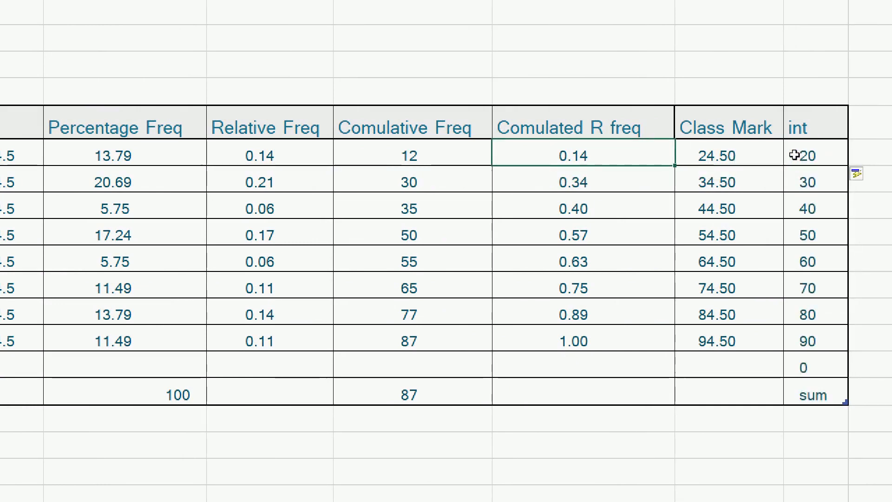
{"action": "key", "text": "ctrl+z"}
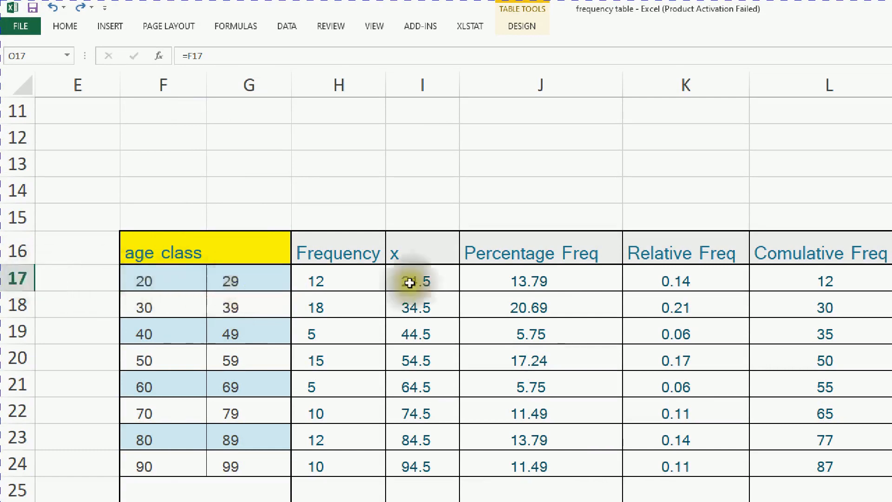
Replace the int formula in O17 with =(g17-f17)+1 to calculate the class interval.
{"action": "left_click", "coordinate": [780, 277]}
{"action": "type", "text": "=F17"}
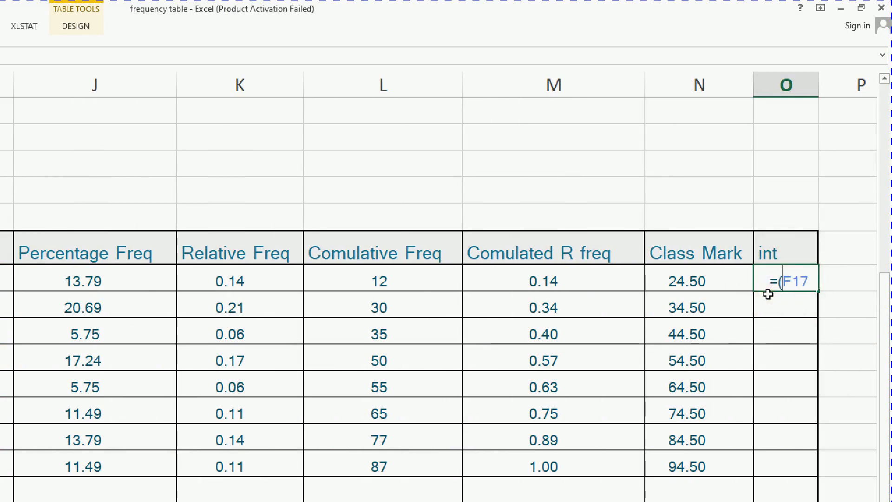
{"action": "type", "text": "("}
{"action": "left_click", "coordinate": [811, 278]}
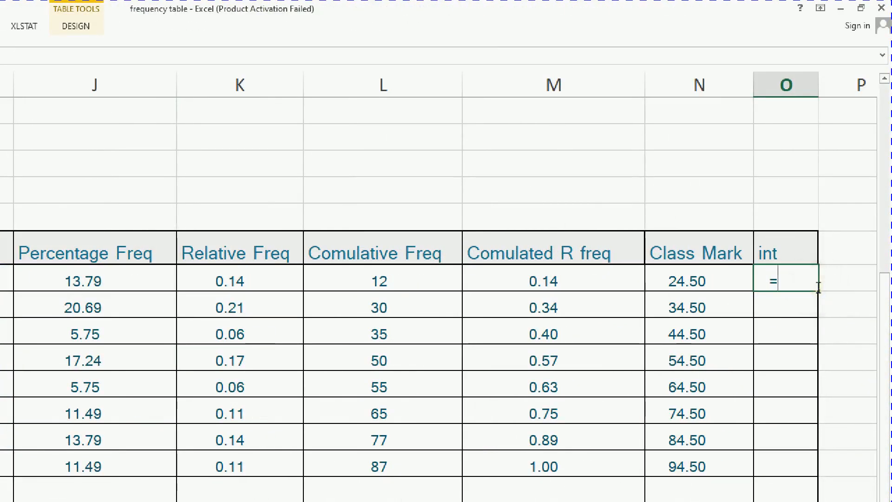
{"action": "type", "text": "g1"}
{"action": "key", "text": "BackSpace"}
{"action": "key", "text": "BackSpace"}
{"action": "type", "text": "(g17-"}
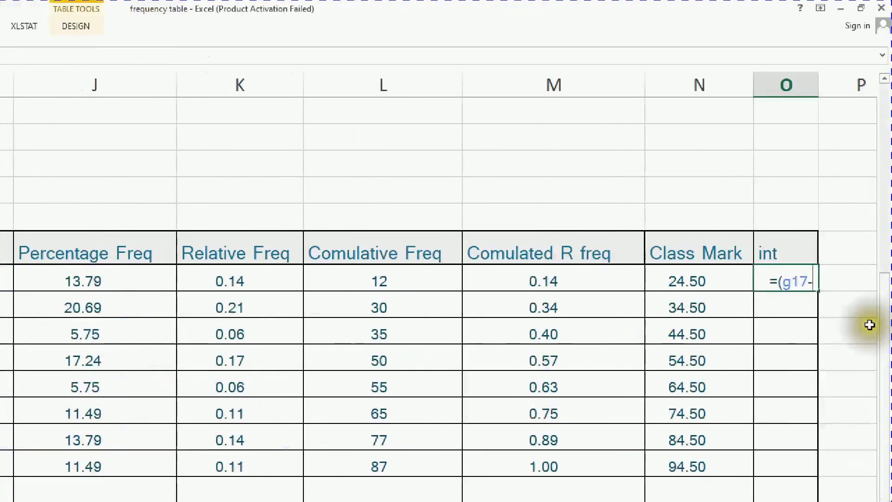
{"action": "type", "text": "f1"}
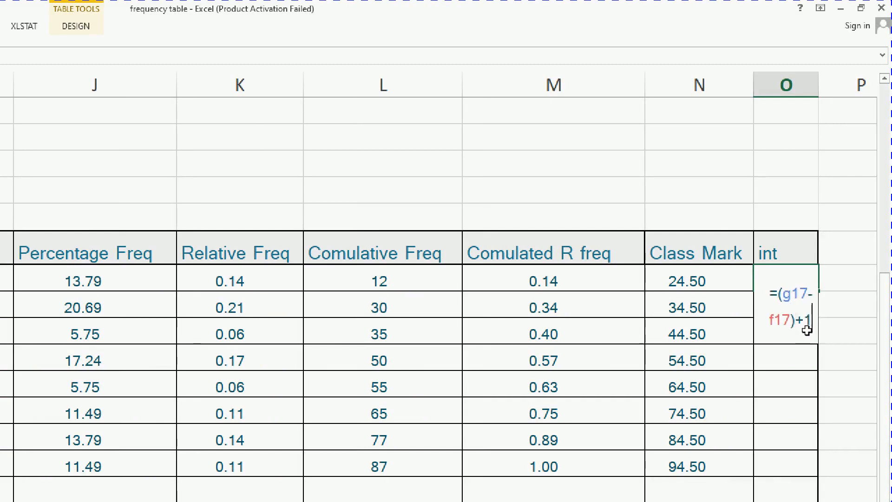
{"action": "type", "text": "7)+1"}
{"action": "key", "text": "Return"}
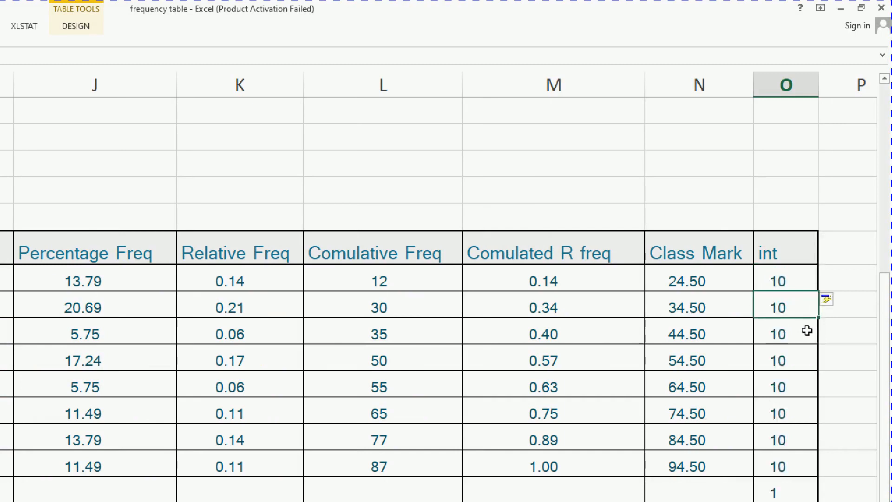
Clear the automatically filled int cells O25 and O26 and save the workbook, keeping the Web Page format.
{"action": "left_click", "coordinate": [781, 493]}
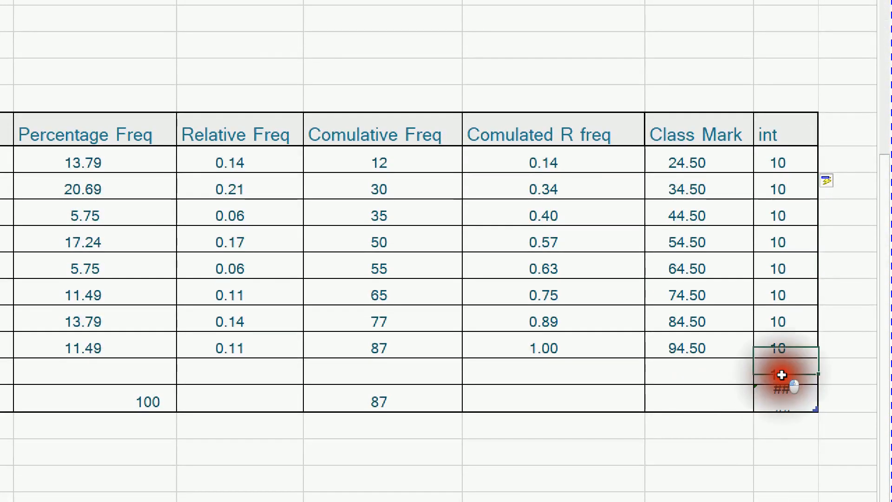
{"action": "key", "text": "Delete"}
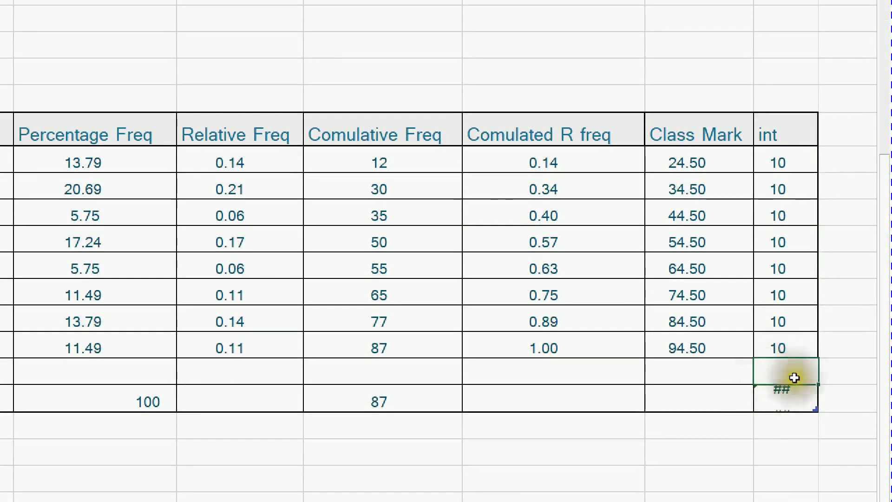
{"action": "left_click", "coordinate": [786, 396]}
{"action": "key", "text": "Delete"}
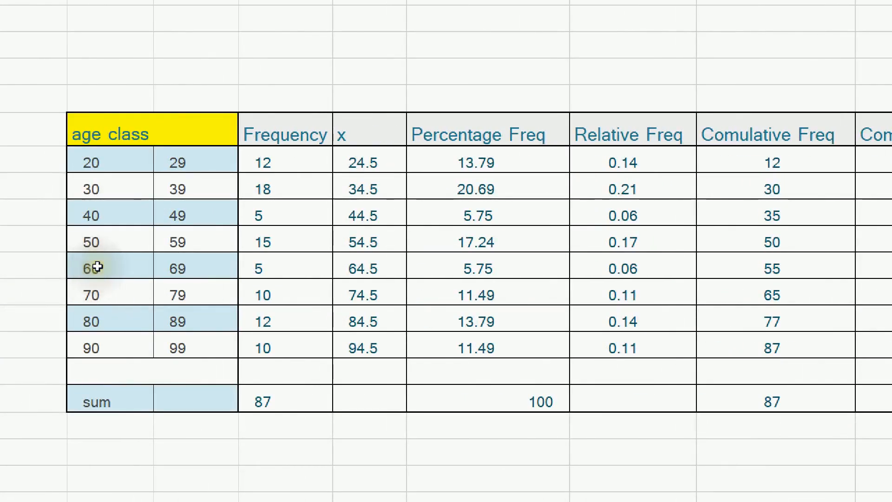
{"action": "key", "text": "ctrl+s"}
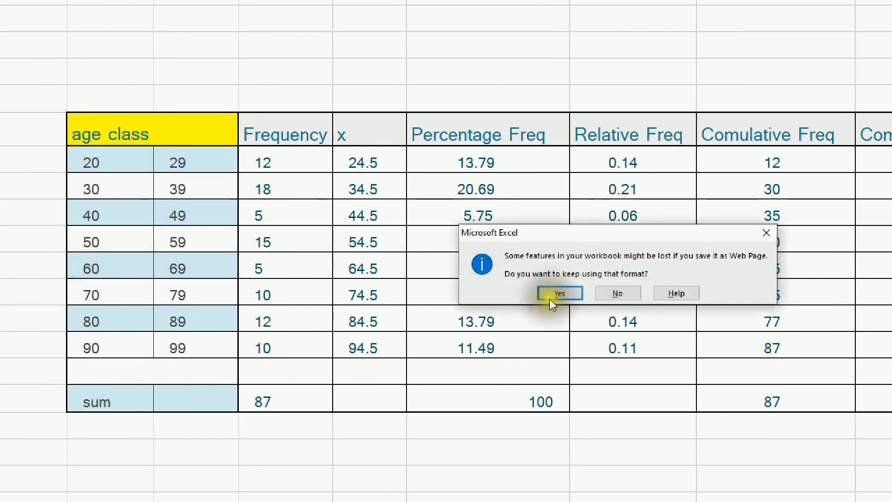
{"action": "left_click", "coordinate": [551, 298]}
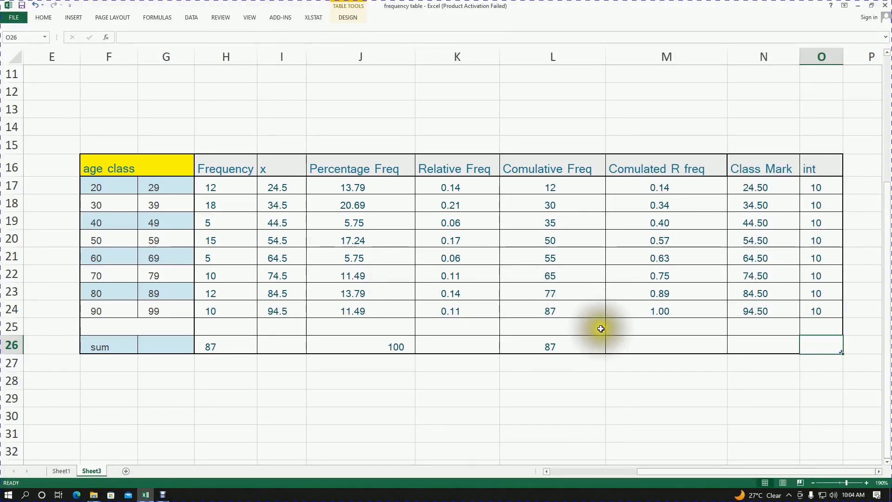
Insert a slicer for the Frequency field of the table.
{"action": "left_click", "coordinate": [326, 188]}
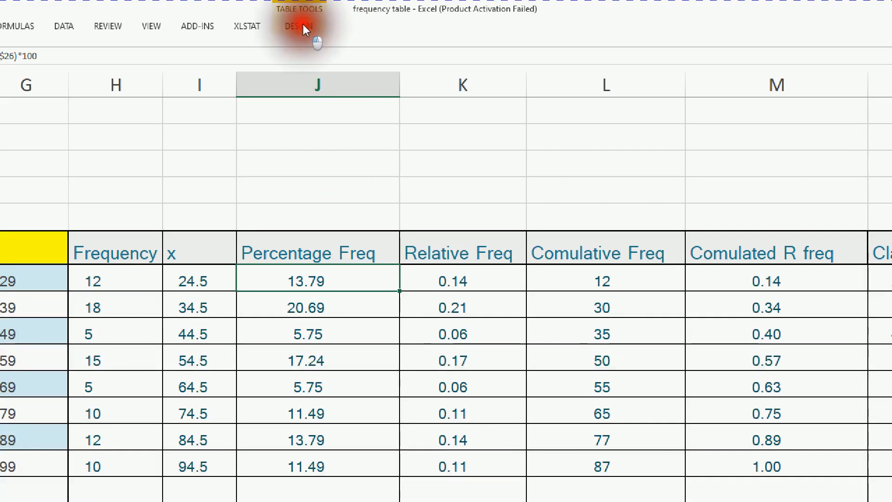
{"action": "left_click", "coordinate": [352, 19]}
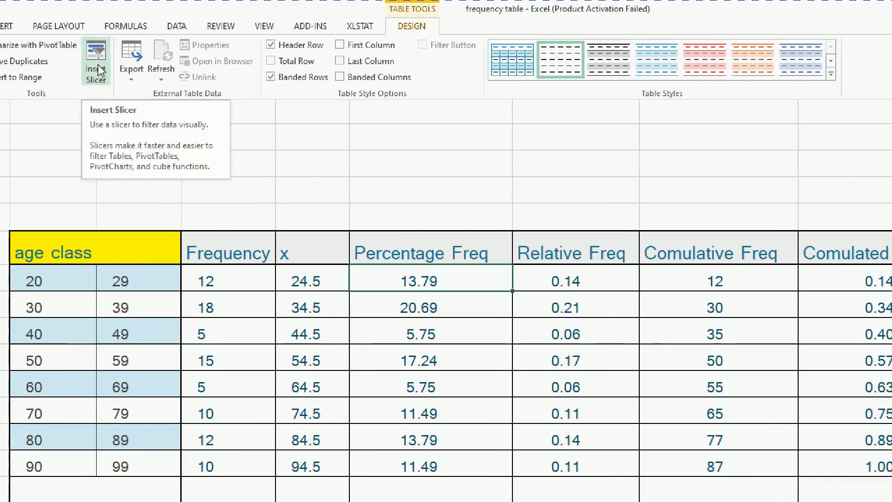
{"action": "left_click", "coordinate": [98, 65]}
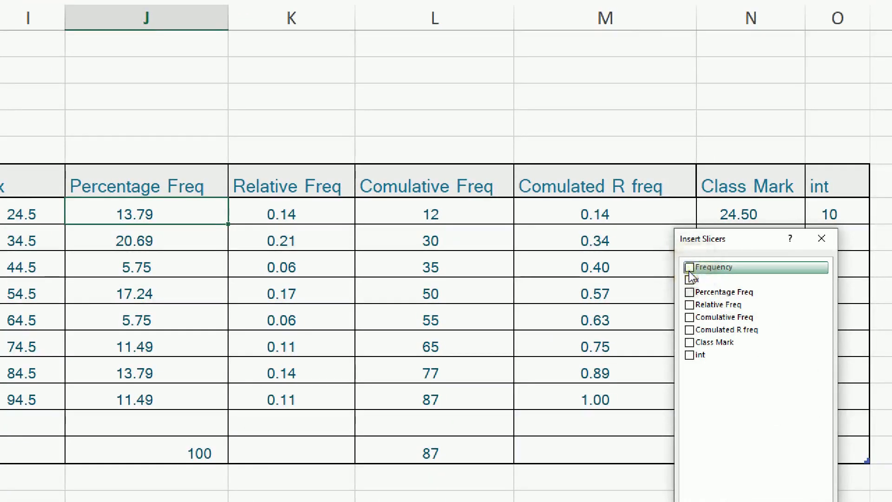
{"action": "left_click", "coordinate": [689, 270]}
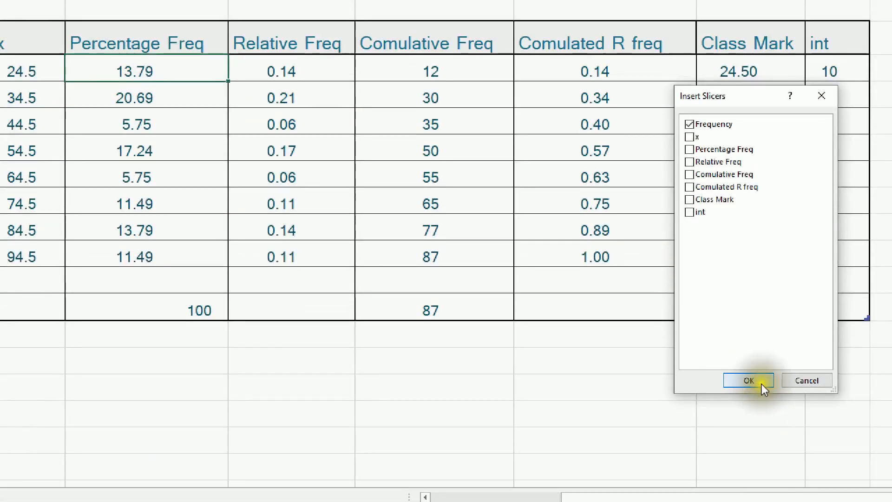
{"action": "left_click", "coordinate": [762, 383]}
{"action": "left_click", "coordinate": [297, 71]}
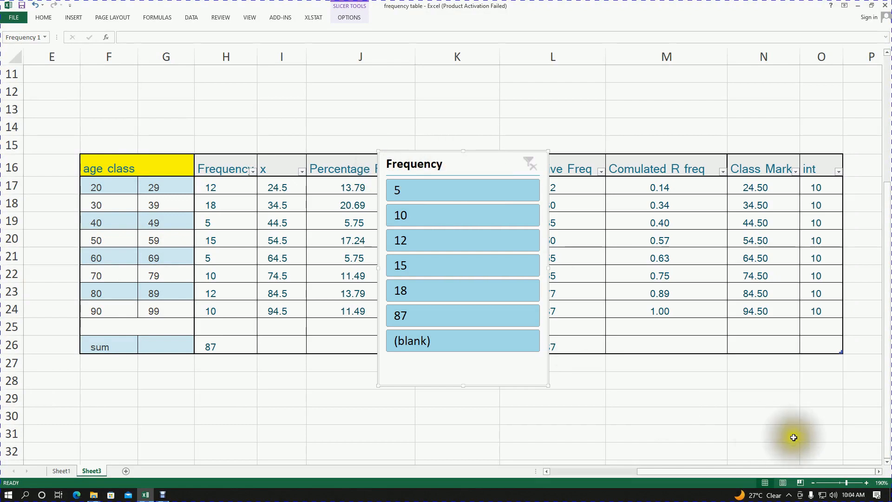
Move the Frequency slicer away from the middle of the table to the lower part of columns M to O, starting around row 19.
{"action": "left_click", "coordinate": [880, 473]}
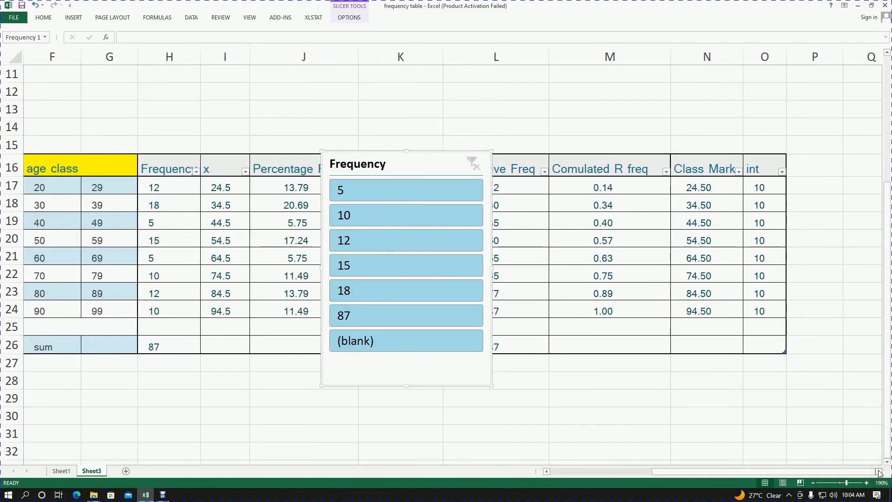
{"action": "left_click_drag", "start_coordinate": [409, 163], "coordinate": [723, 373]}
{"action": "left_click_drag", "start_coordinate": [674, 474], "coordinate": [649, 476]}
{"action": "left_click_drag", "start_coordinate": [768, 368], "coordinate": [768, 240]}
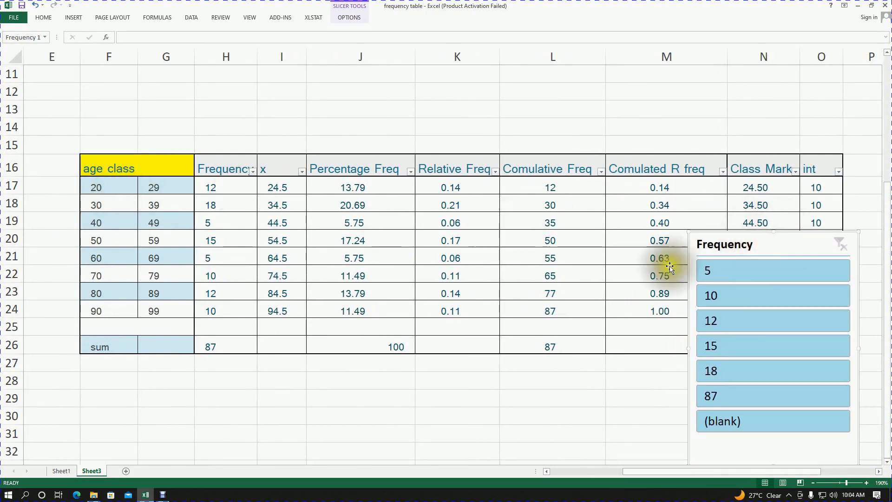
Try the Frequency slicer by filtering the table to 5, 10, 12 and 18 in turn, and clear the filter.
{"action": "left_click", "coordinate": [727, 275]}
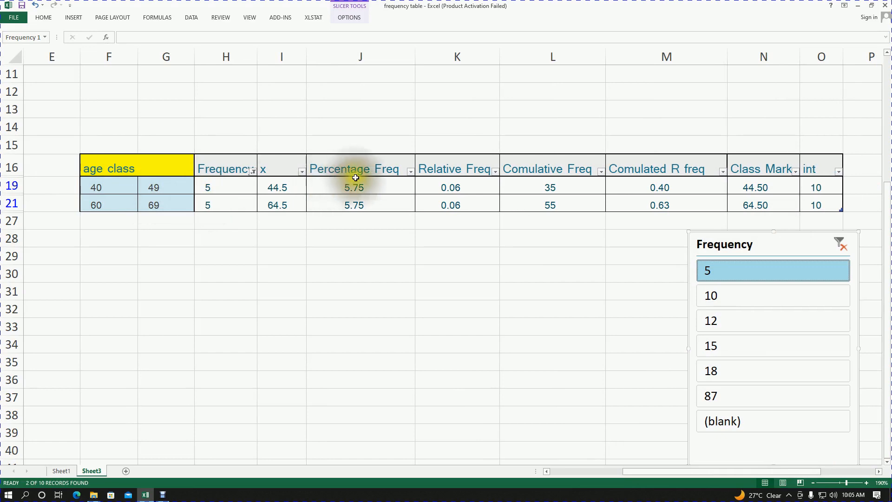
{"action": "left_click", "coordinate": [746, 298]}
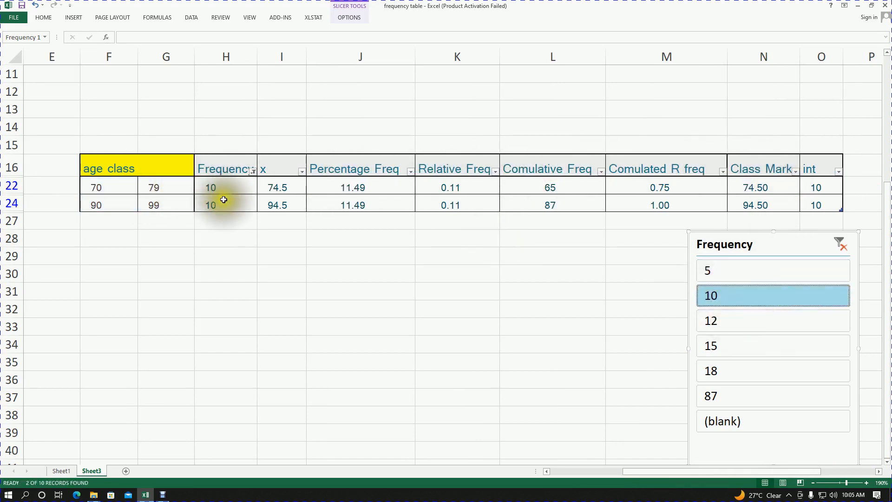
{"action": "left_click", "coordinate": [720, 327]}
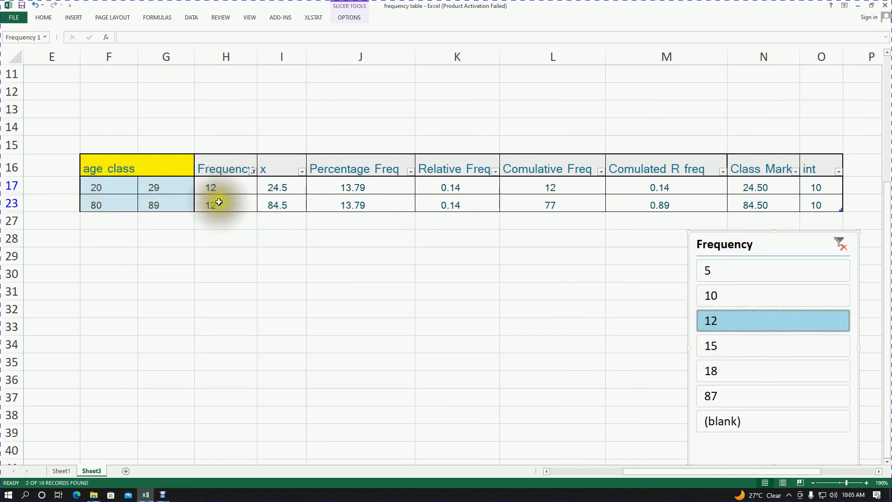
{"action": "left_click", "coordinate": [711, 369]}
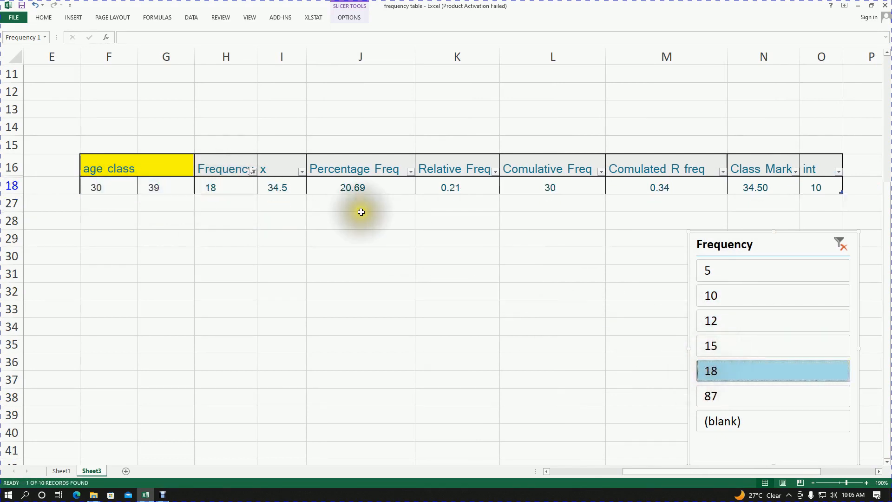
{"action": "left_click", "coordinate": [843, 245]}
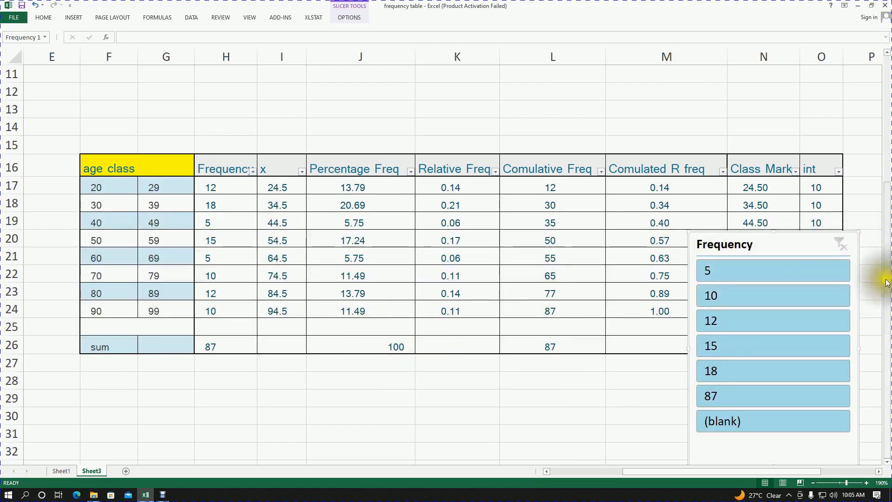
Merge and center the cells I11:L14 above the table into one blank area.
{"action": "left_click_drag", "start_coordinate": [885, 278], "coordinate": [888, 253]}
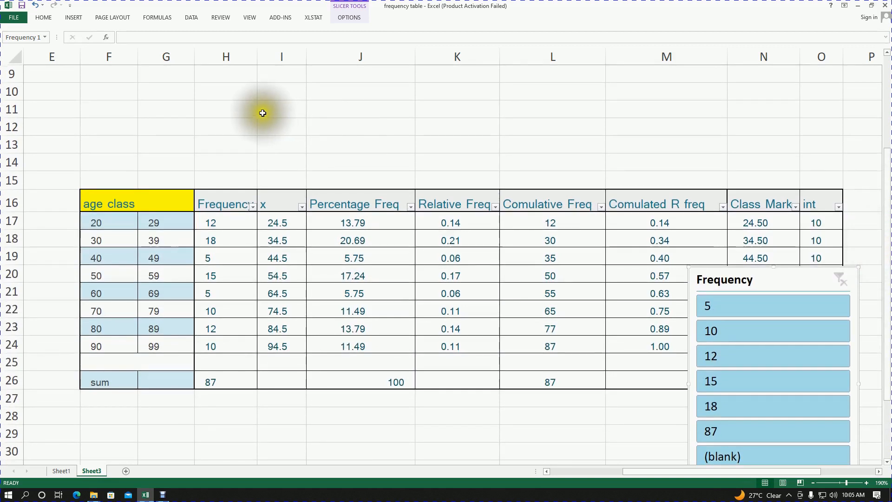
{"action": "left_click_drag", "start_coordinate": [264, 106], "coordinate": [572, 158]}
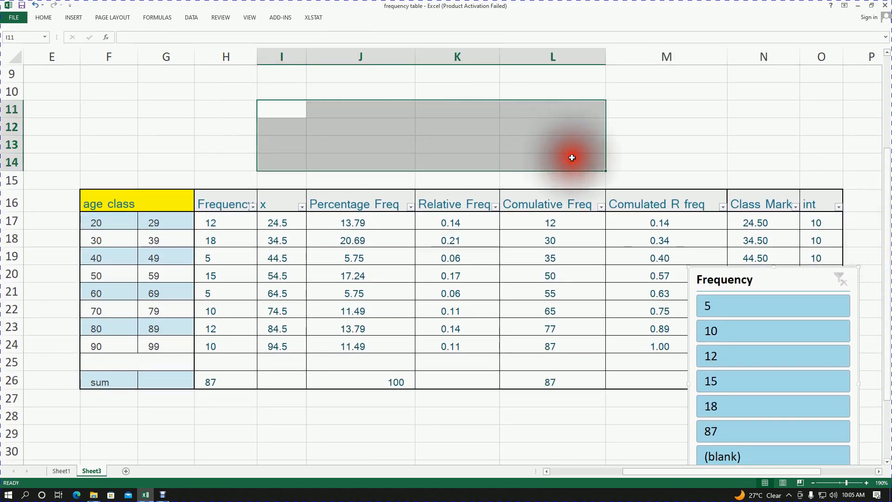
{"action": "left_click", "coordinate": [40, 15]}
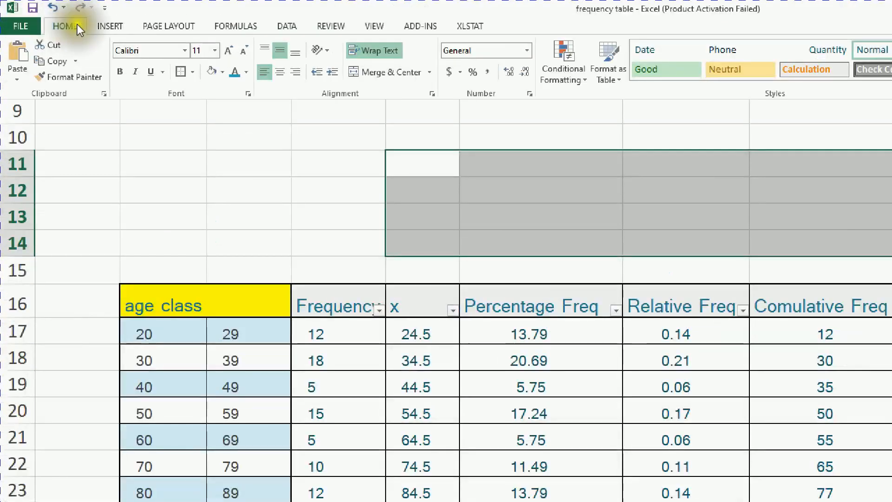
{"action": "left_click", "coordinate": [405, 71]}
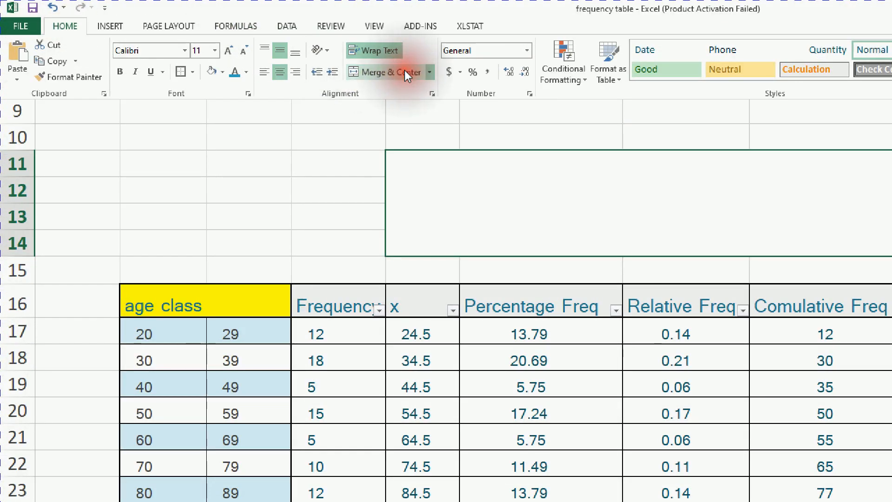
{"action": "left_click", "coordinate": [660, 205]}
Insert the Valley logo picture from file into the merged area above the table.
{"action": "left_click", "coordinate": [110, 26]}
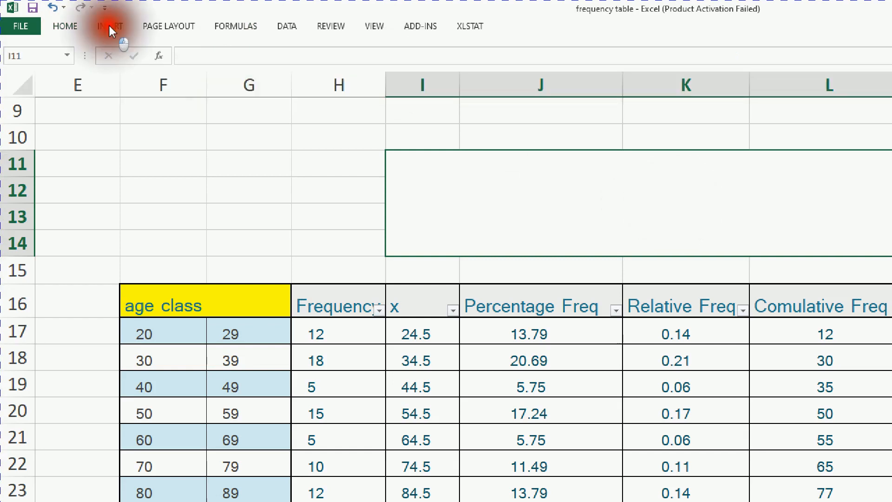
{"action": "left_click", "coordinate": [155, 65]}
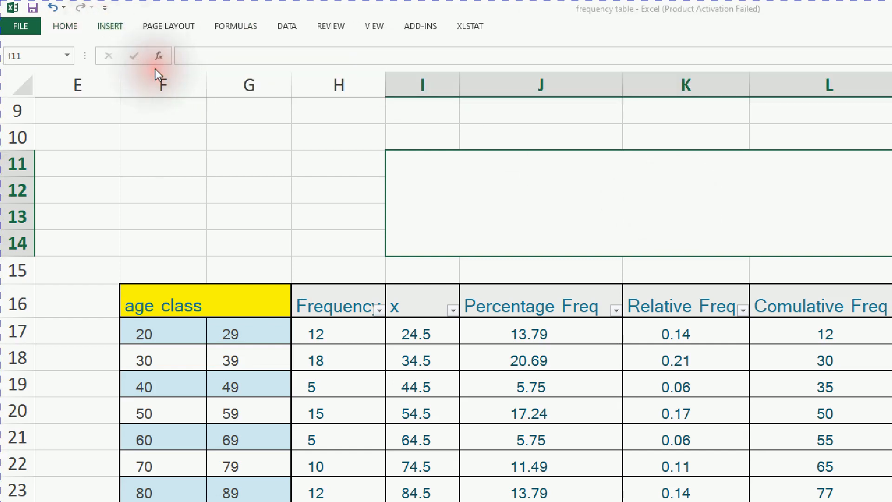
{"action": "double_click", "coordinate": [489, 135]}
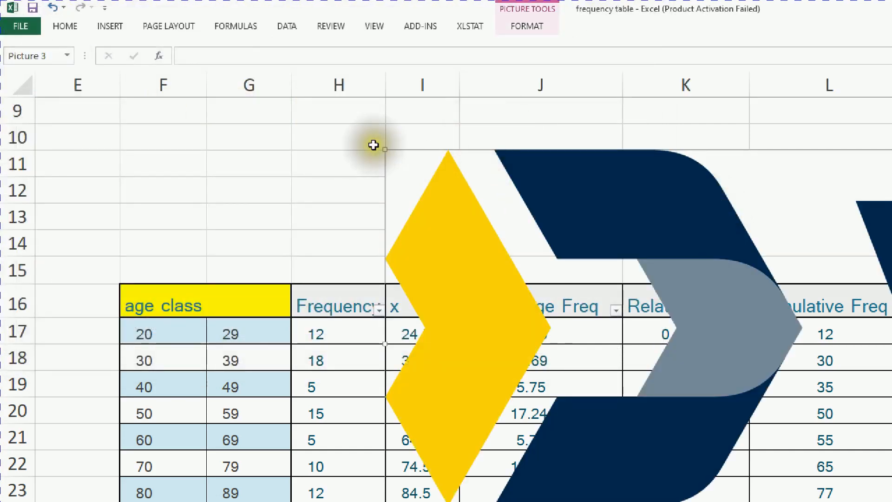
Shrink the Valley logo and place it inside the merged area, across columns J and K in rows 12 to 14.
{"action": "left_click_drag", "start_coordinate": [386, 149], "coordinate": [873, 383]}
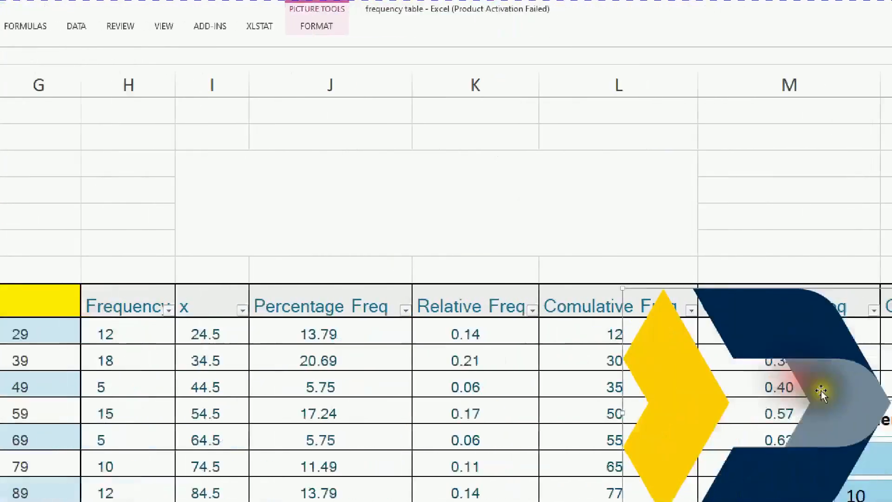
{"action": "left_click_drag", "start_coordinate": [820, 393], "coordinate": [189, 235]}
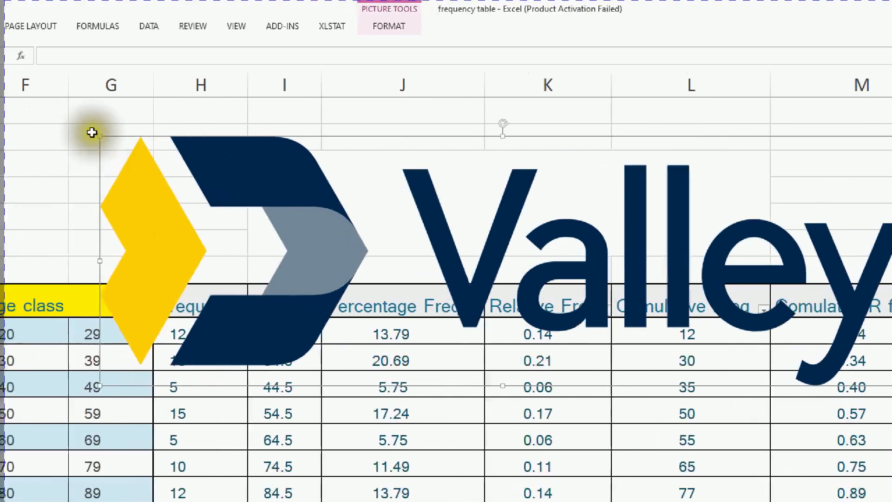
{"action": "left_click_drag", "start_coordinate": [103, 135], "coordinate": [669, 375]}
{"action": "left_click_drag", "start_coordinate": [764, 361], "coordinate": [486, 214]}
{"action": "left_click", "coordinate": [389, 164]}
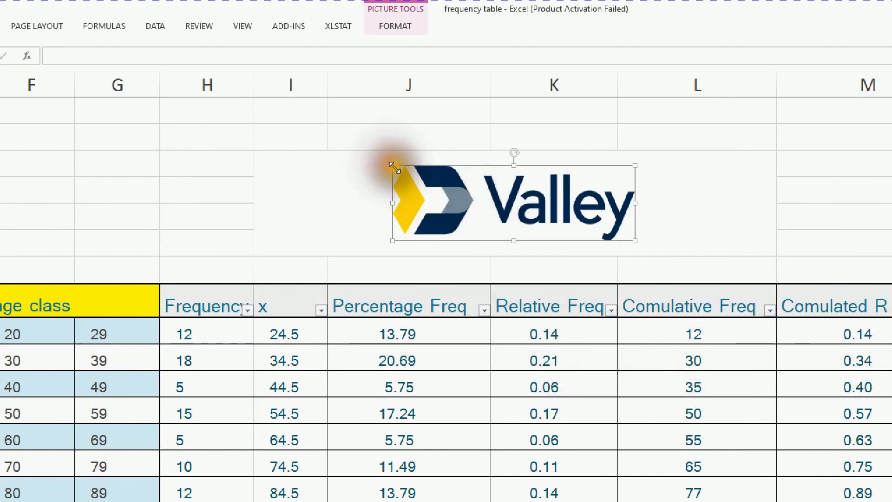
{"action": "left_click_drag", "start_coordinate": [393, 167], "coordinate": [467, 189]}
{"action": "left_click_drag", "start_coordinate": [525, 207], "coordinate": [473, 218]}
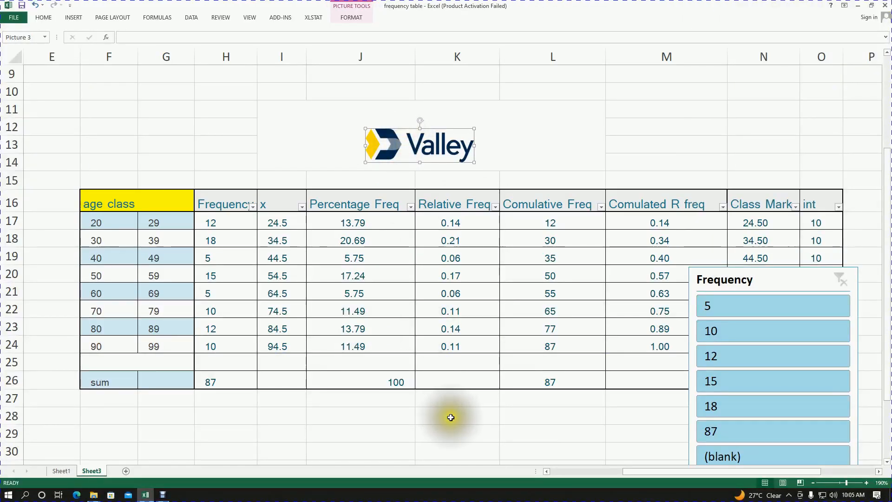
{"action": "left_click", "coordinate": [448, 413]}
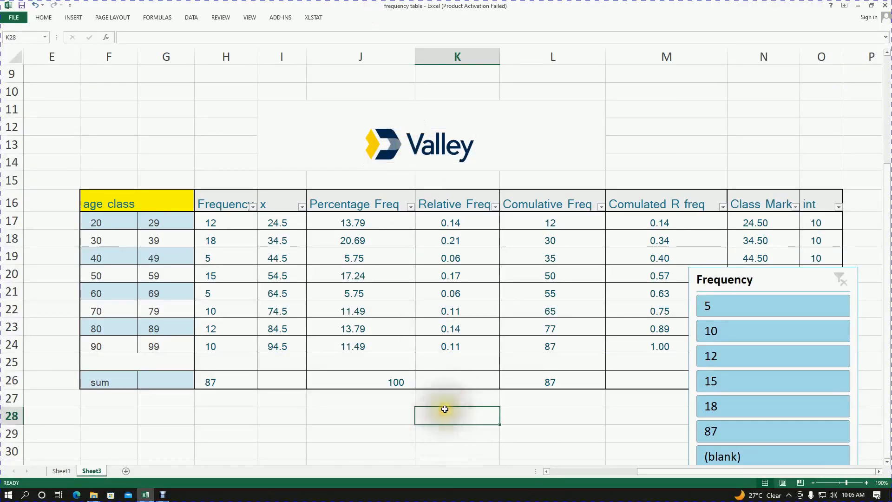
Move the Frequency slicer off the table to the empty columns P to R beside it, starting around row 15.
{"action": "scroll", "coordinate": [445, 409], "scroll_direction": "down", "scroll_amount": 1}
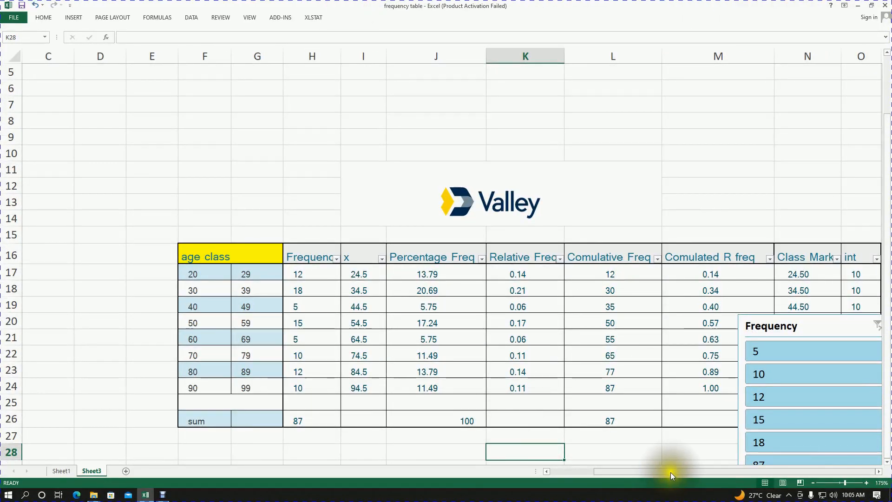
{"action": "left_click_drag", "start_coordinate": [671, 472], "coordinate": [877, 470]}
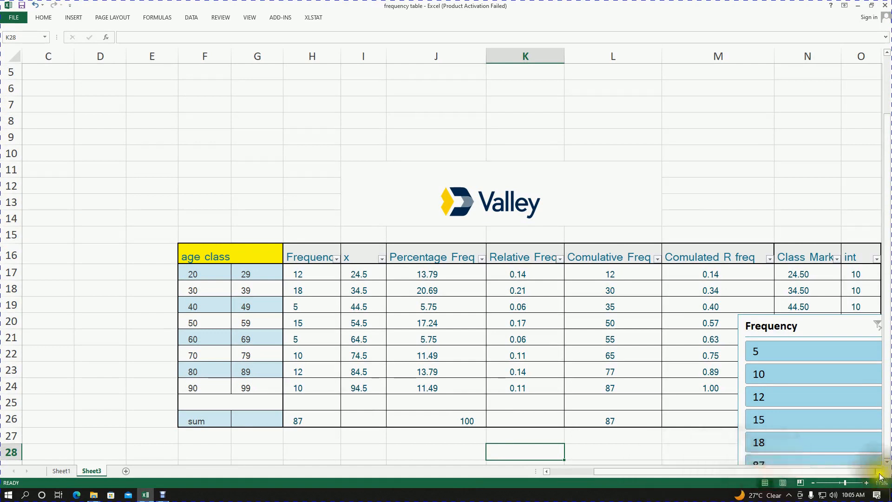
{"action": "left_click", "coordinate": [879, 471]}
{"action": "left_click_drag", "start_coordinate": [644, 333], "coordinate": [790, 241]}
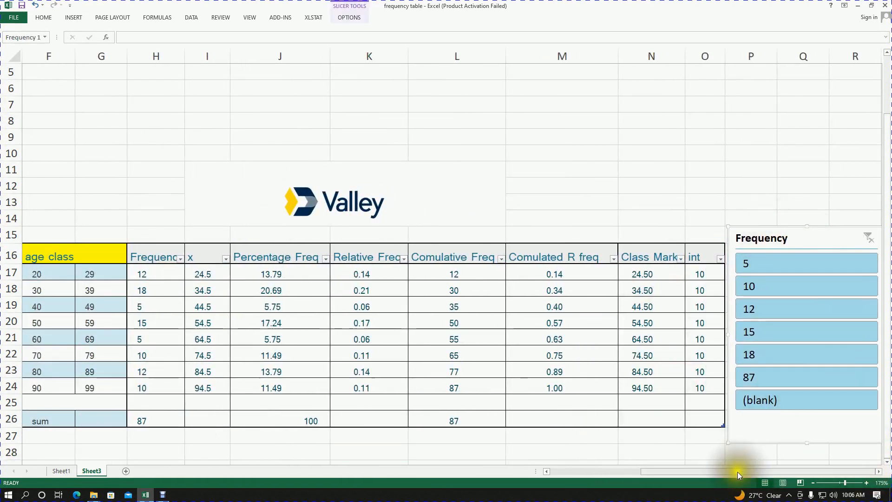
{"action": "left_click_drag", "start_coordinate": [738, 472], "coordinate": [725, 473]}
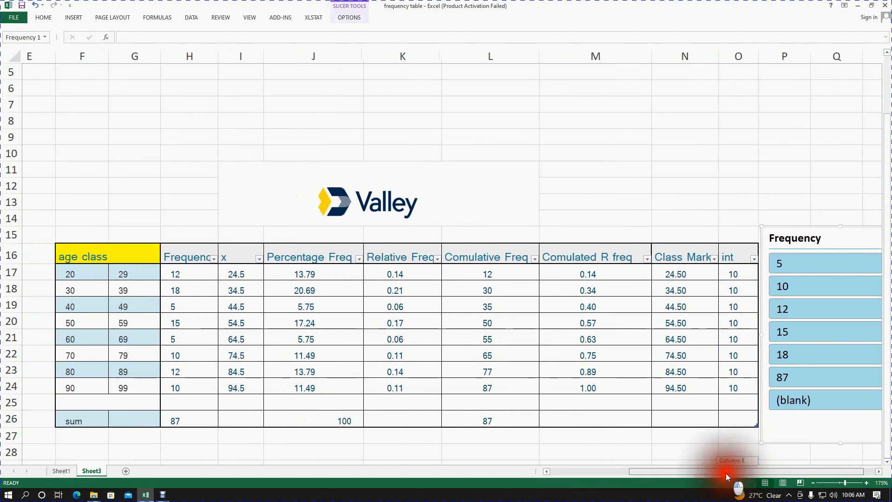
{"action": "left_click", "coordinate": [109, 282]}
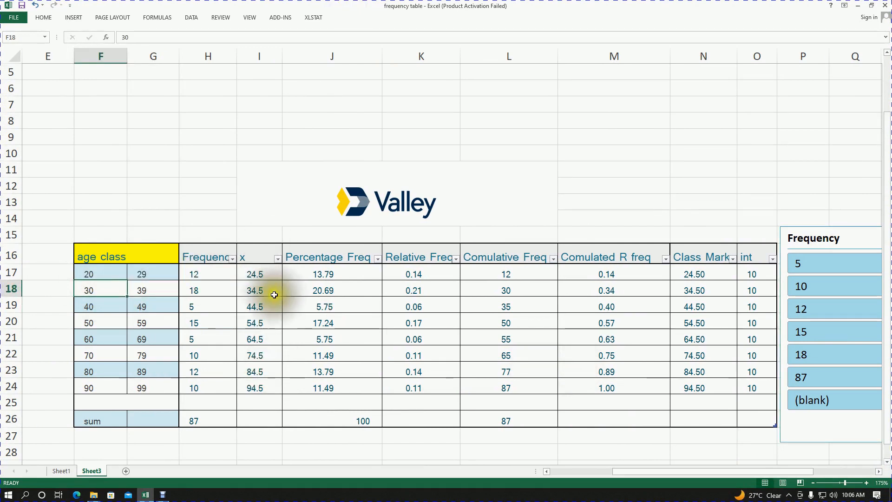